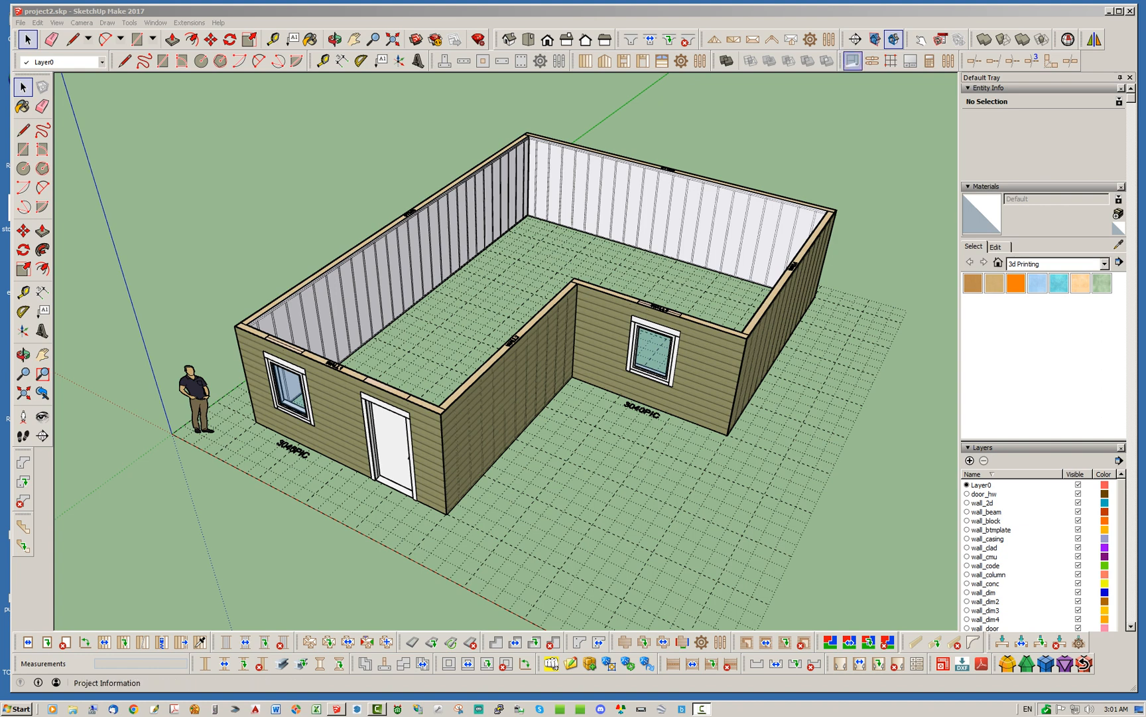
Open the Medeek project information and review the building standard and risk category choices, selecting D - Stiff Soil as the site soil class
click(853, 61)
mouse_move(518, 100)
mouse_down()
mouse_move(554, 109)
mouse_move(529, 109)
mouse_up()
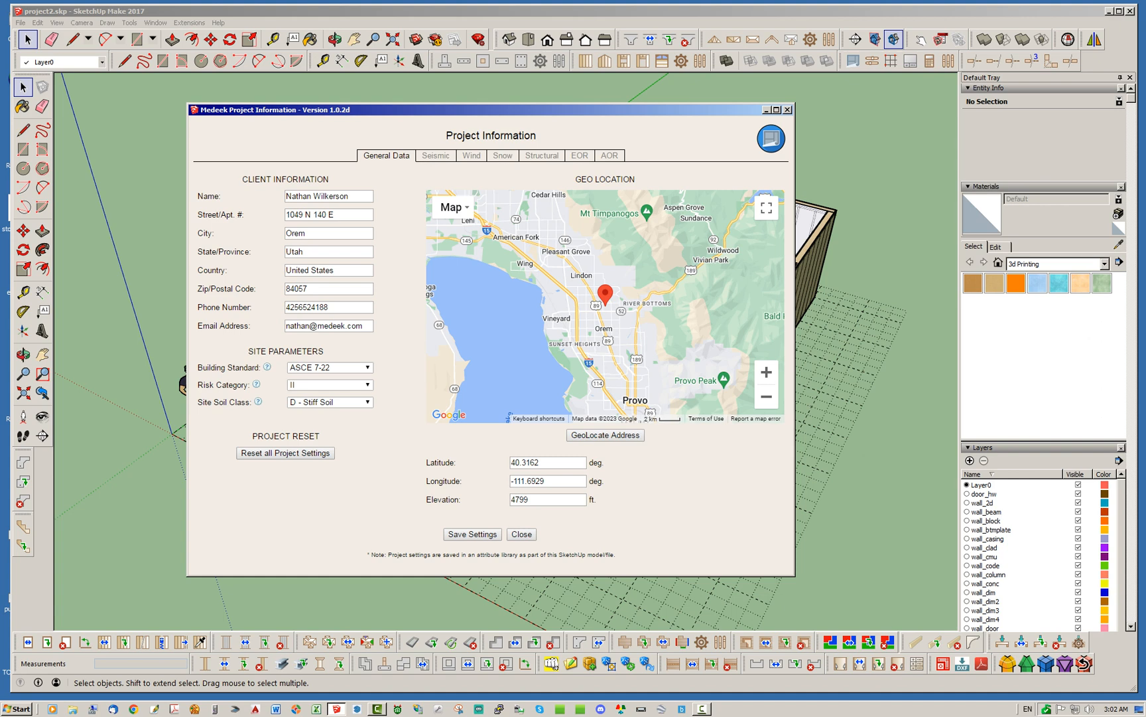
mouse_move(267, 366)
click(329, 367)
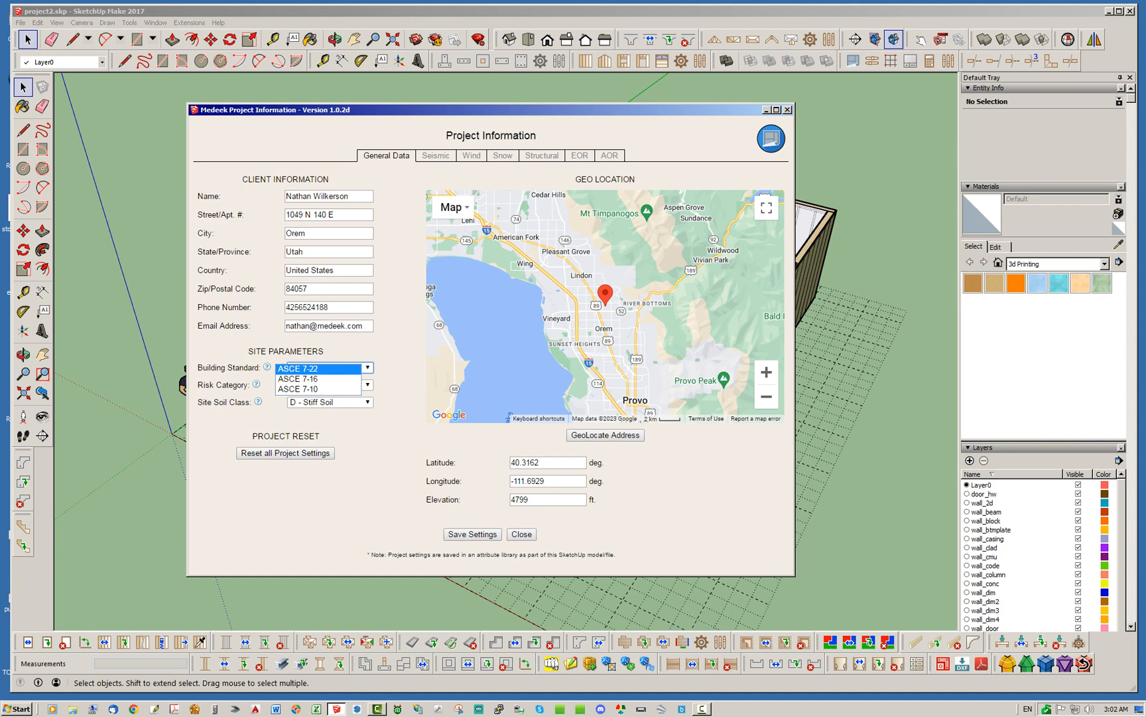
click(325, 423)
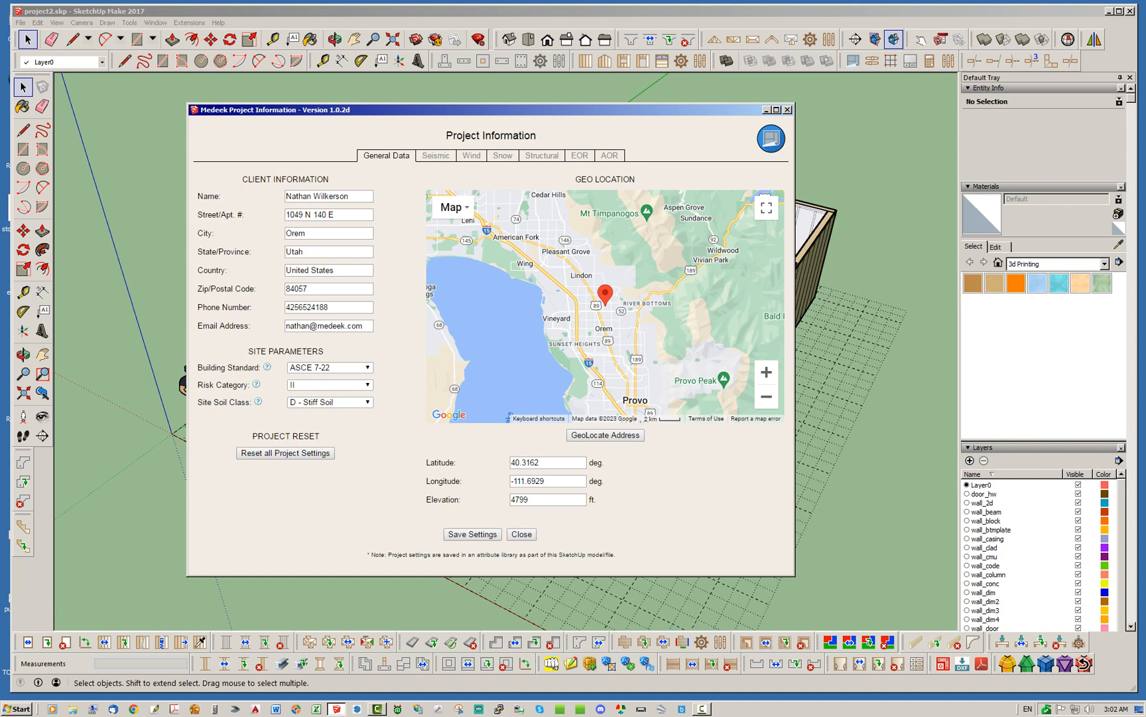
click(329, 385)
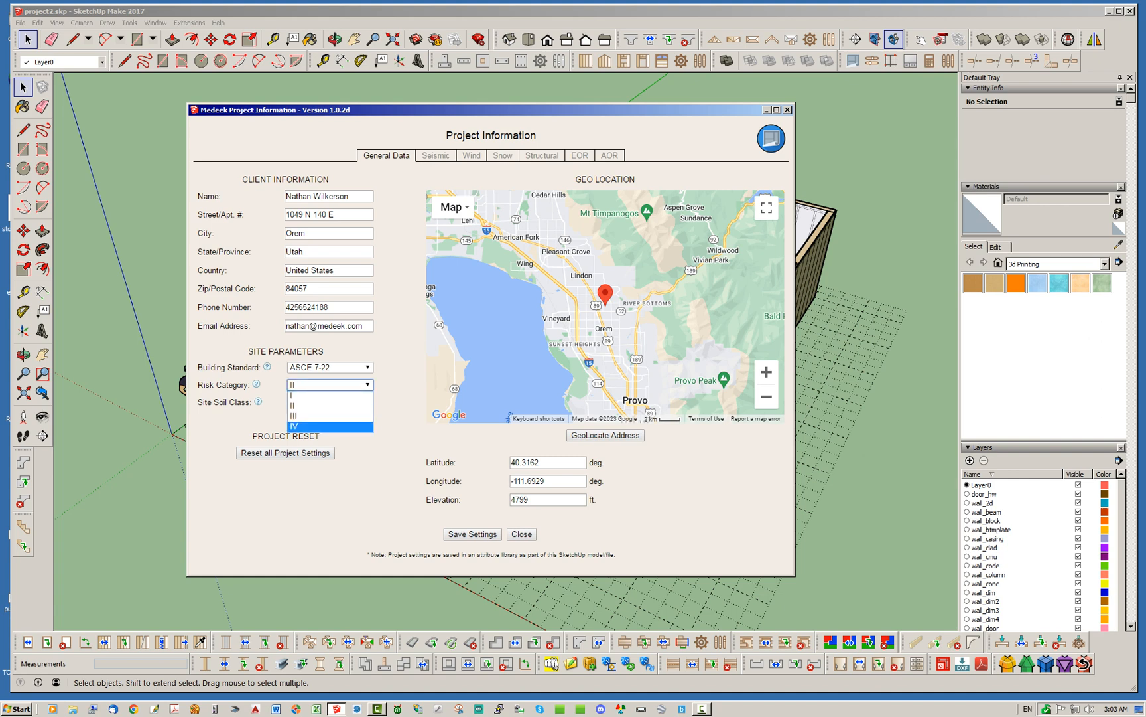
click(397, 386)
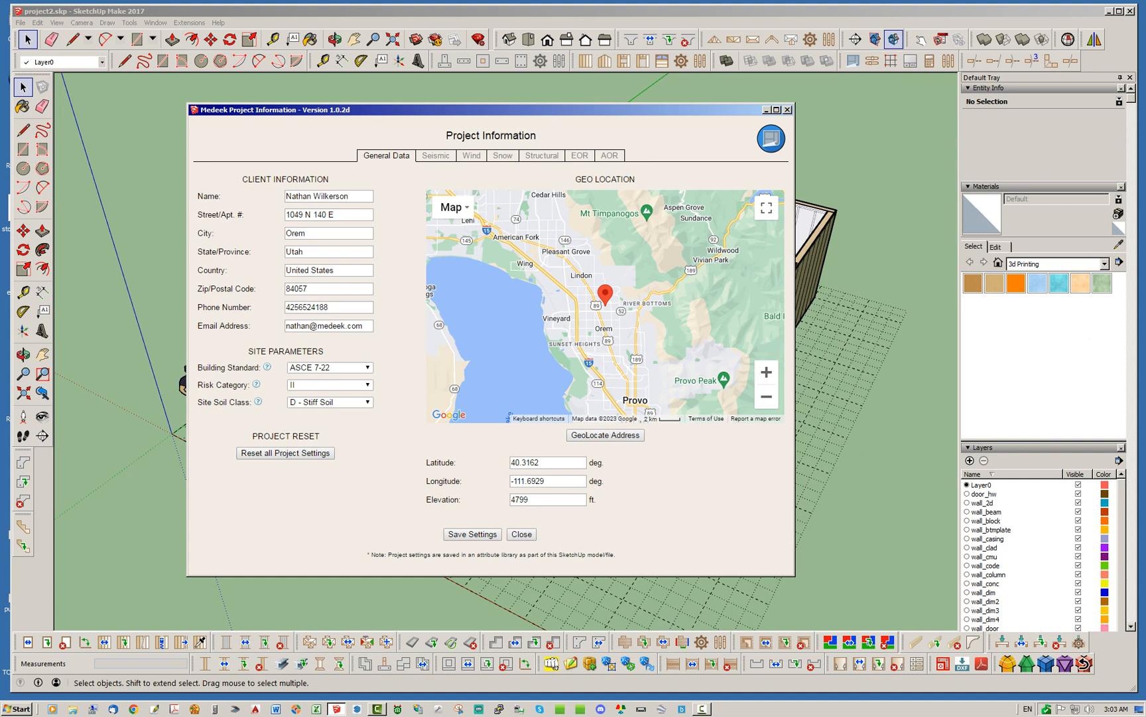
click(329, 402)
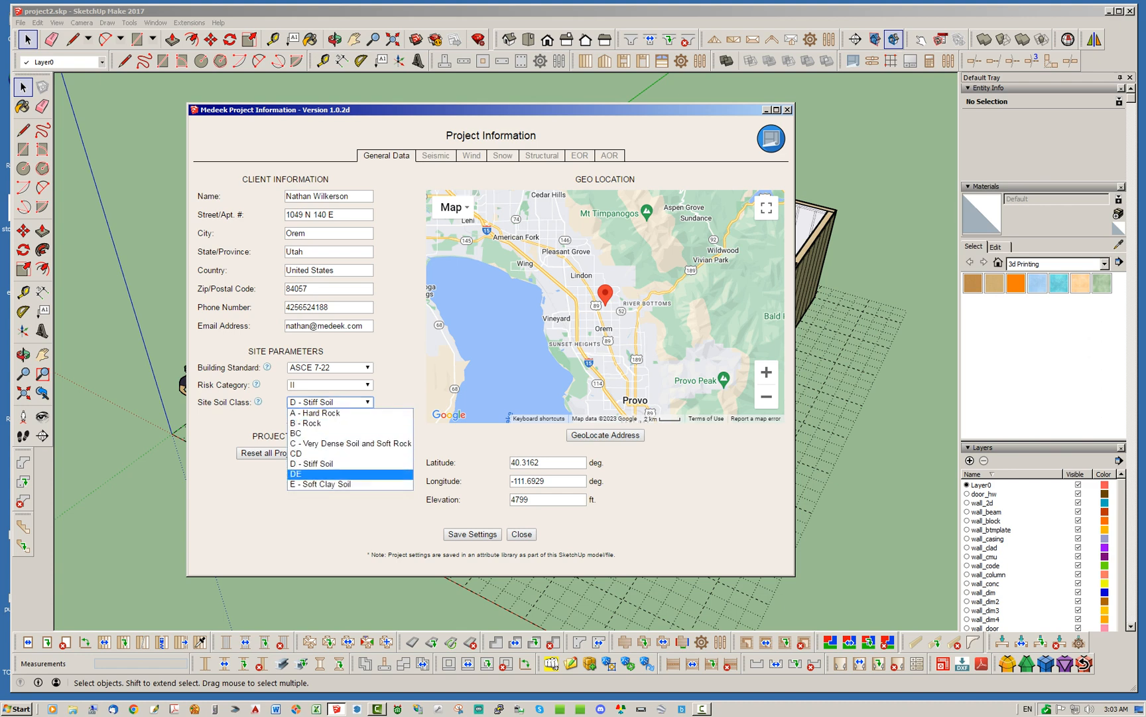
click(312, 464)
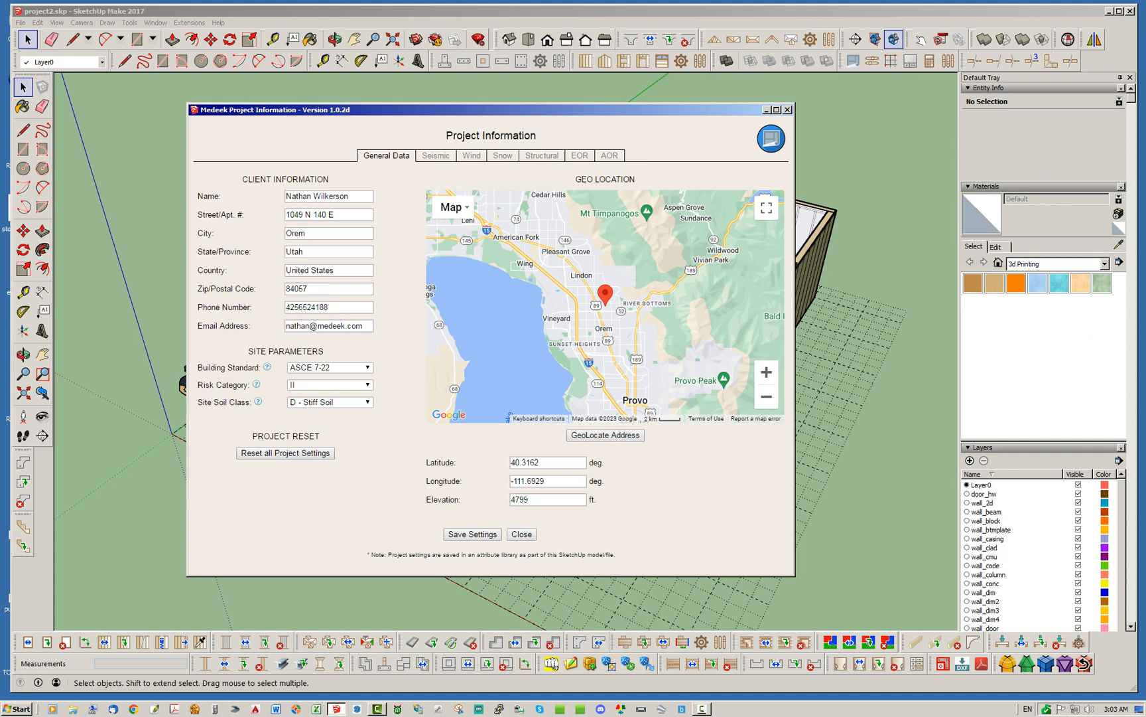
Clear every seismic data value, from SS through the seismic design category, and save the settings
click(436, 156)
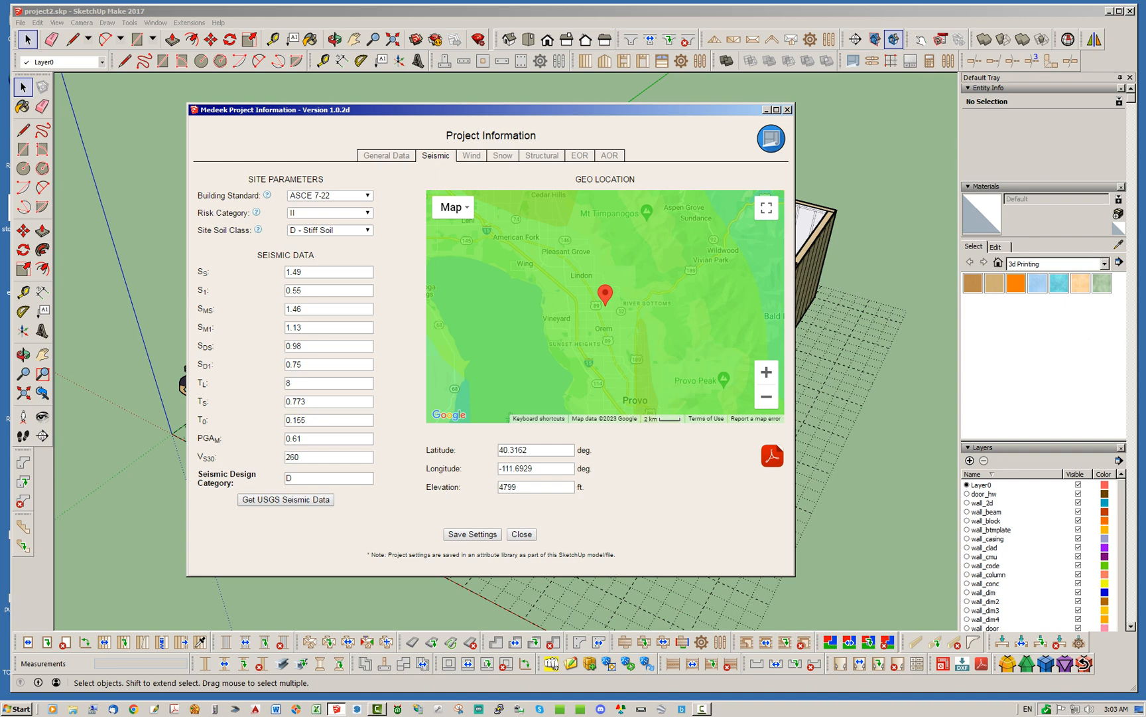
click(386, 156)
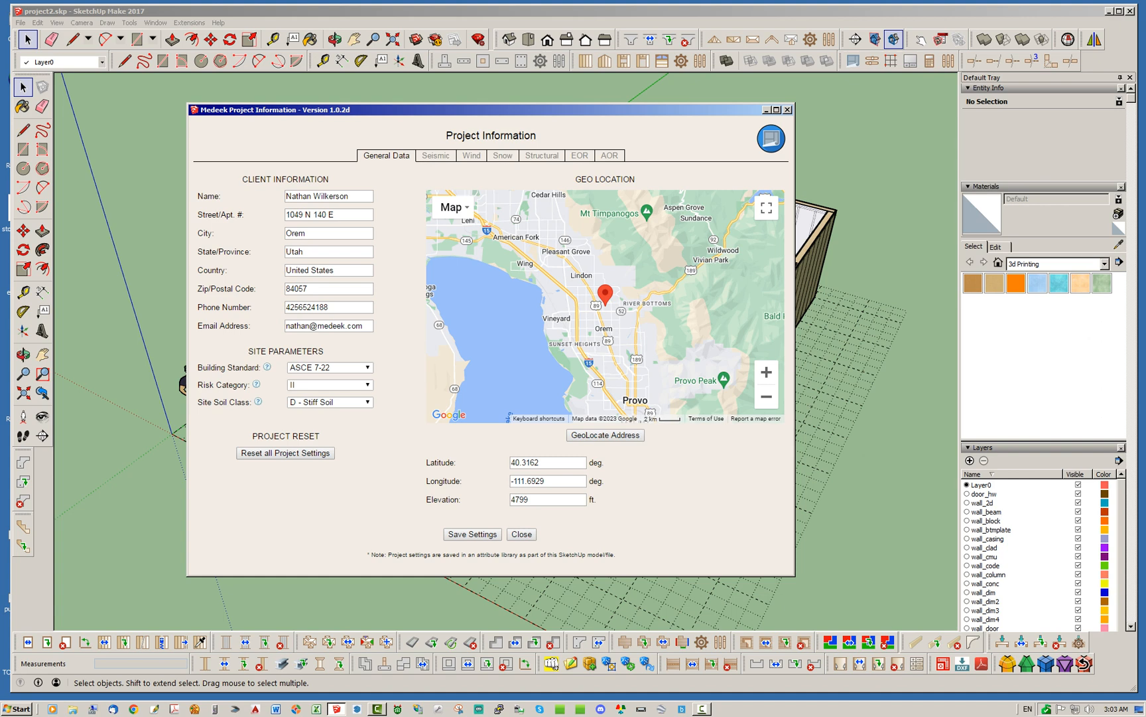
click(436, 156)
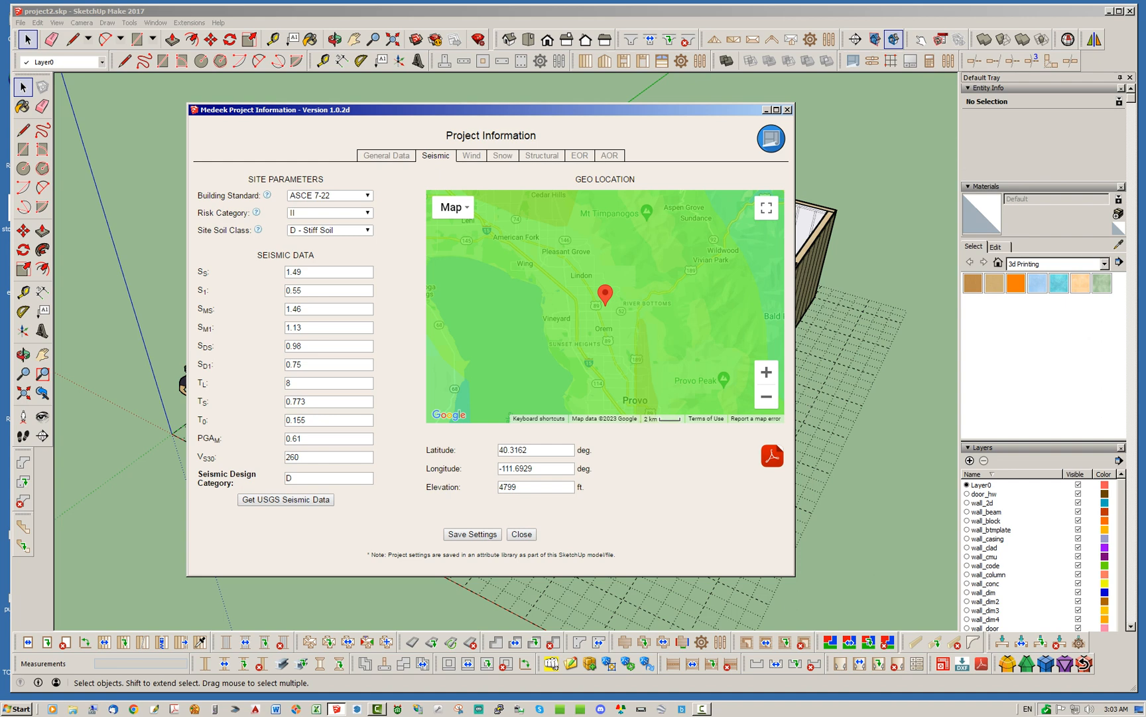
double_click(298, 272)
key(BackSpace)
key(Tab)
key(BackSpace)
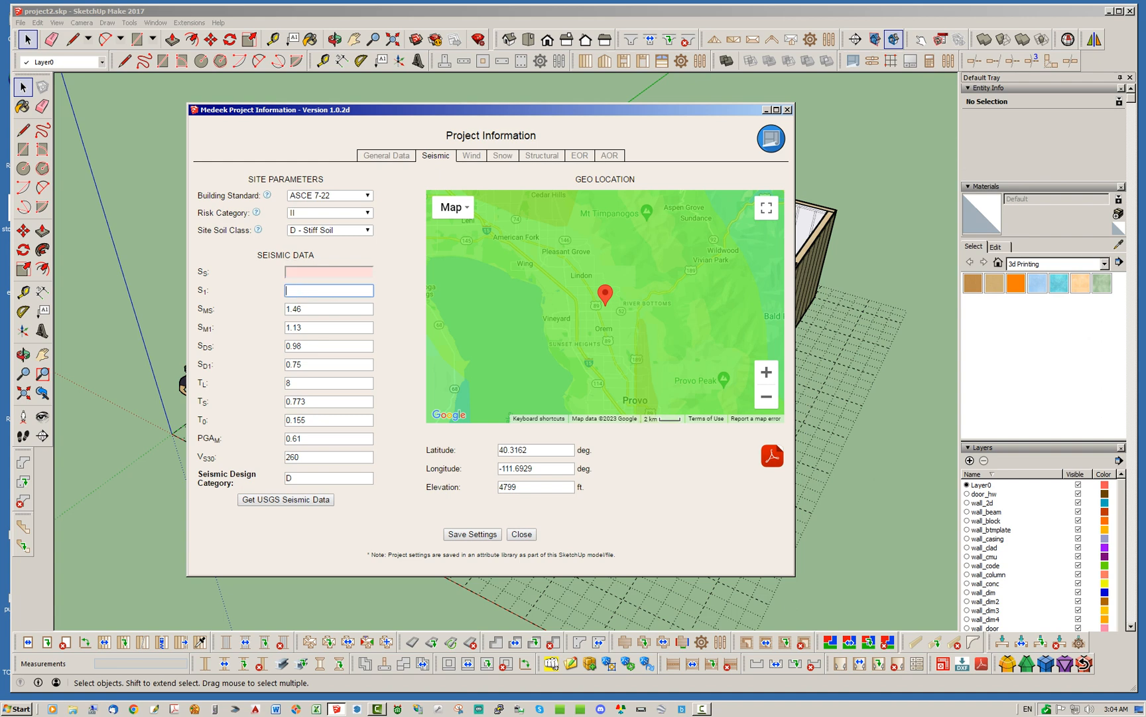
key(Tab)
key(BackSpace)
key(Tab)
key(BackSpace)
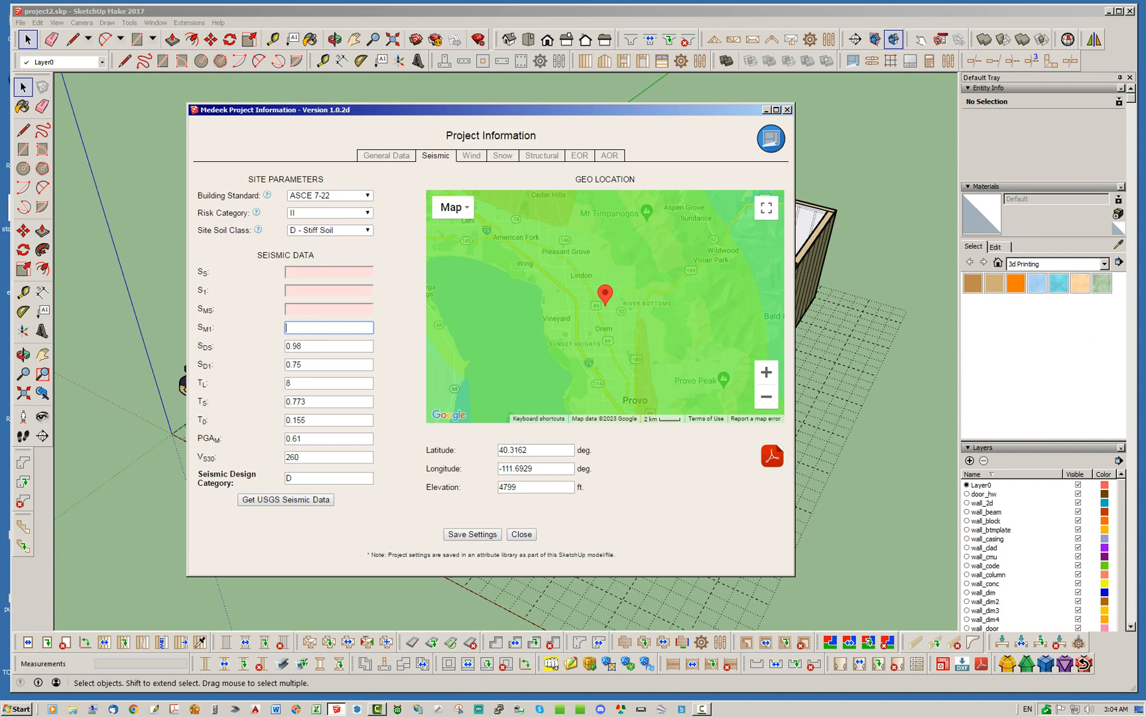
key(Tab)
key(BackSpace)
key(Tab)
key(BackSpace)
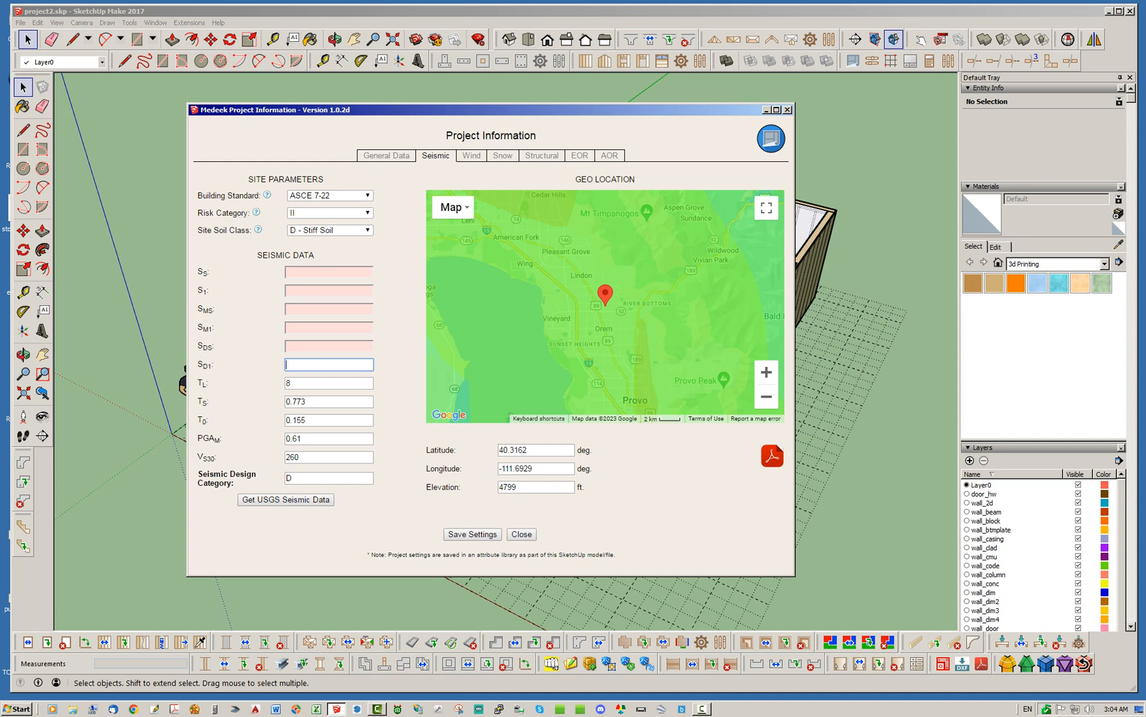
key(Tab)
key(BackSpace)
key(Tab)
key(BackSpace)
key(Tab)
key(BackSpace)
key(Tab)
key(BackSpace)
key(Tab)
key(BackSpace)
key(Tab)
key(BackSpace)
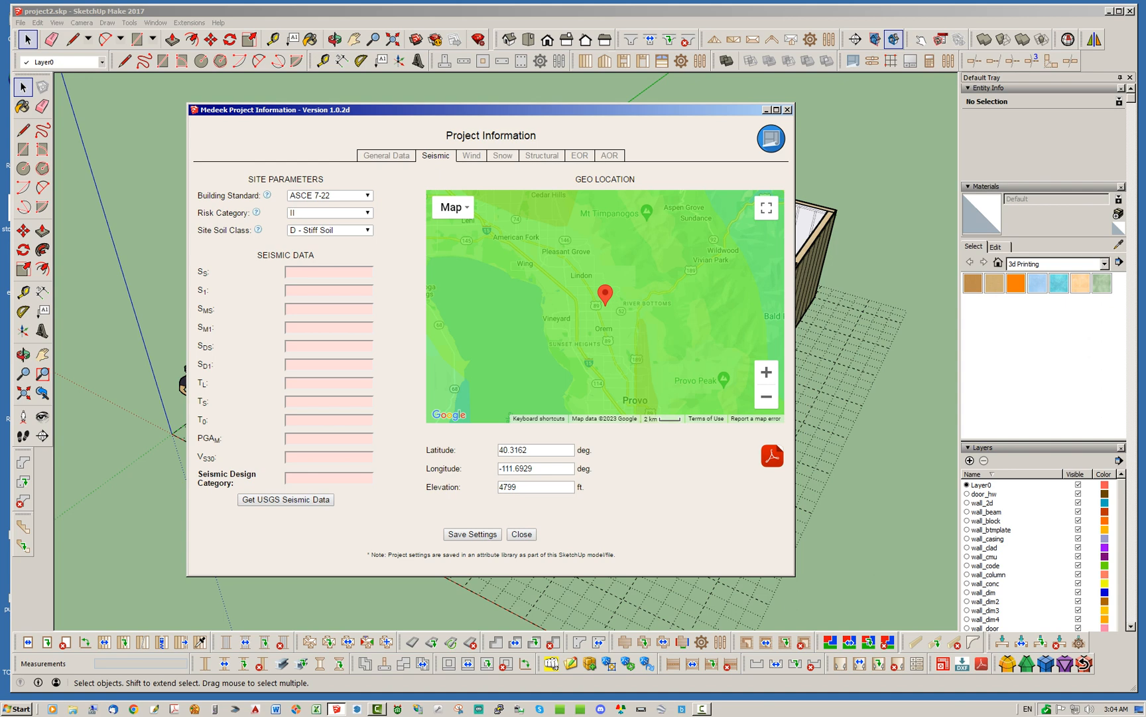
click(472, 534)
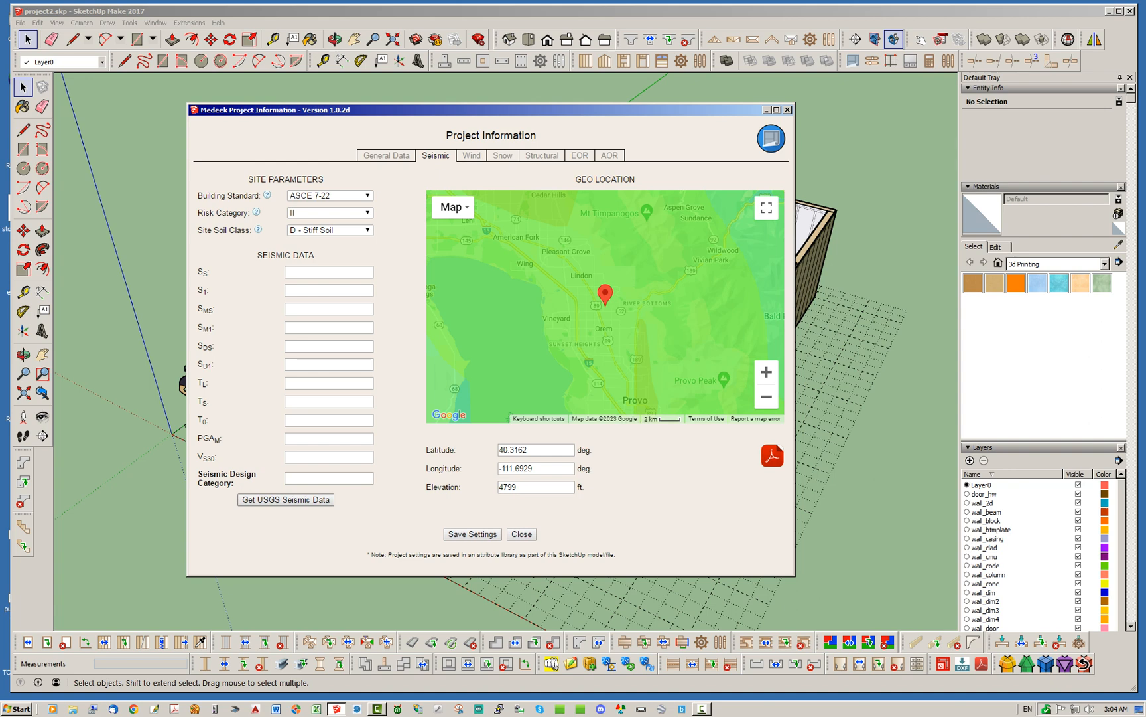
Retrieve the USGS seismic data for the site, accepting the overwrite of previous data, and save the settings
click(285, 498)
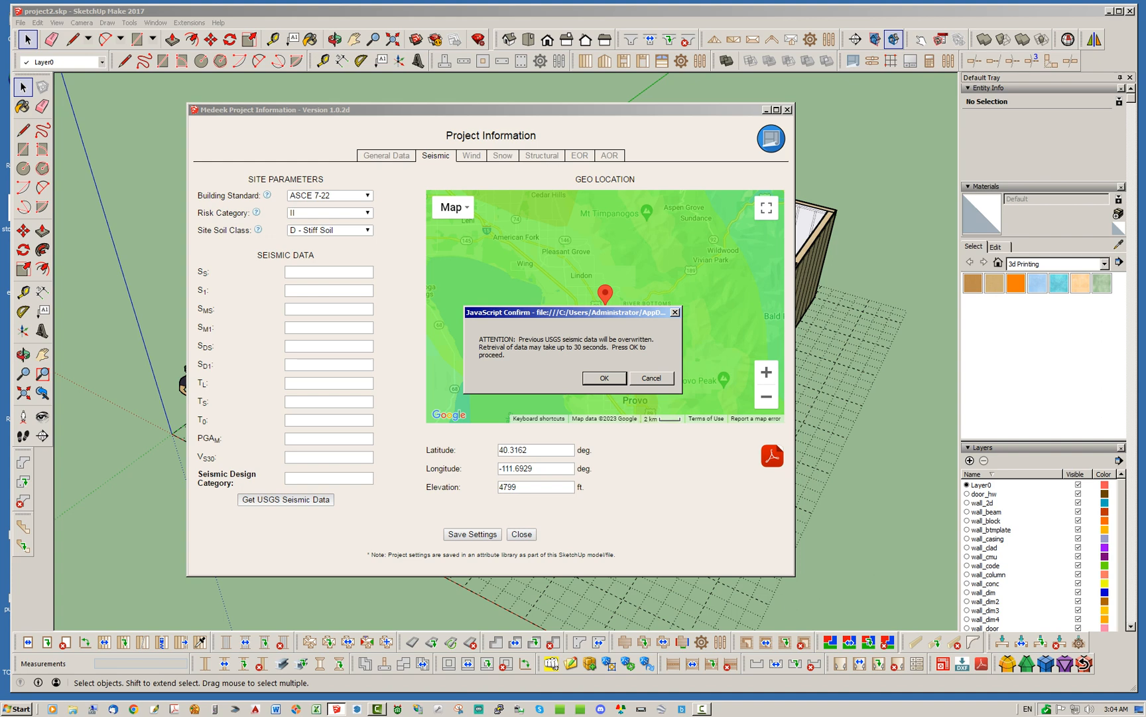
key(Return)
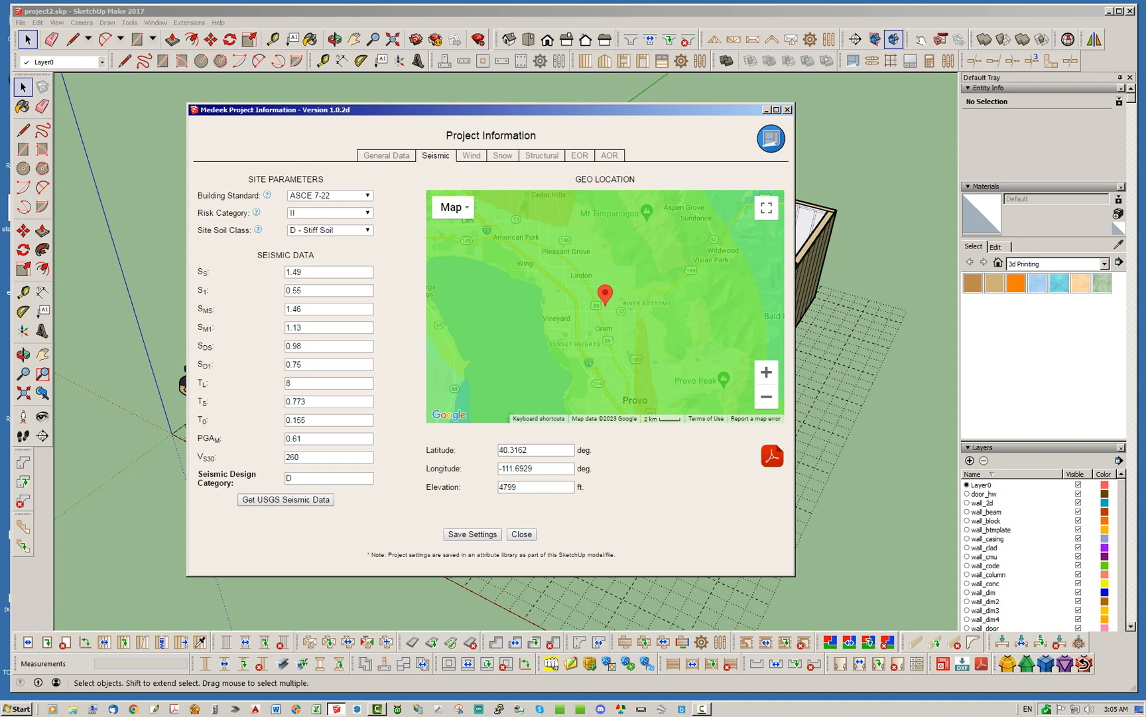
click(472, 534)
Examine the seismic hazard map across the United States and around the project site in Utah
click(386, 156)
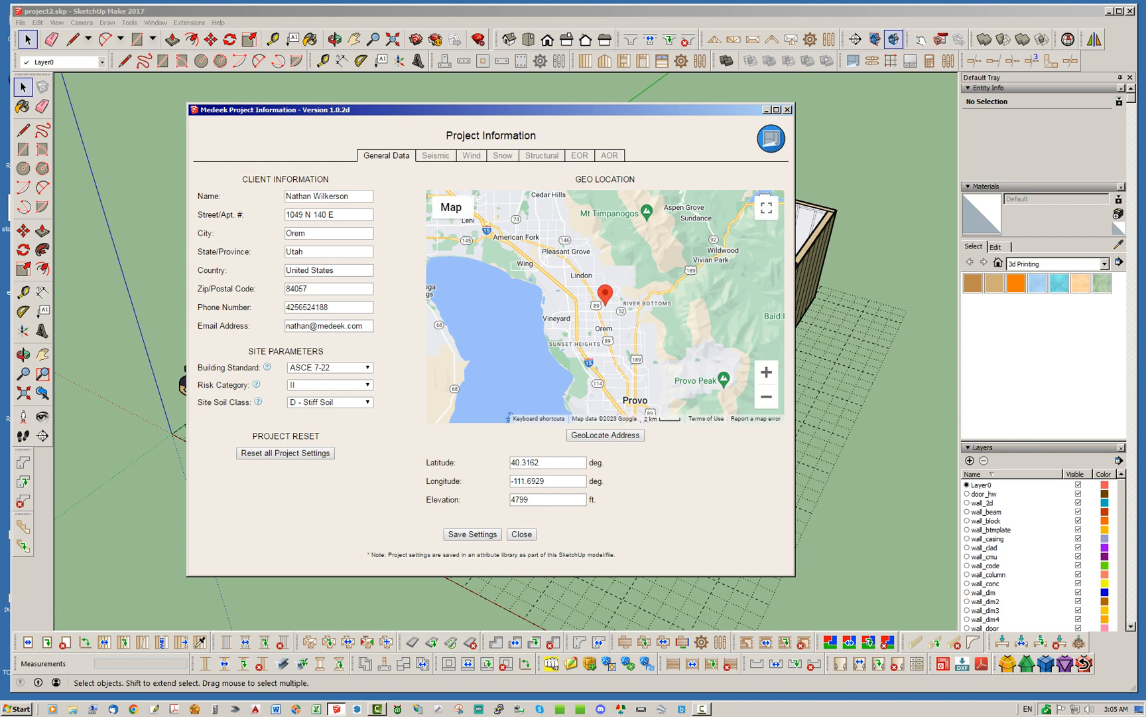
click(435, 155)
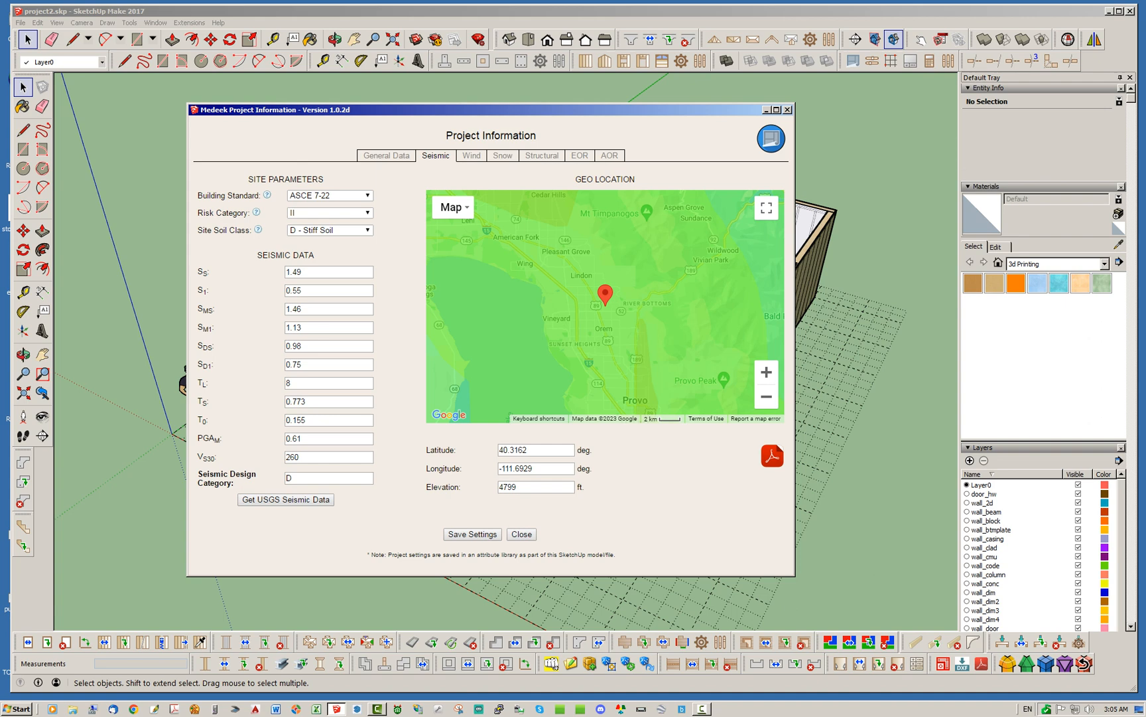
mouse_move(597, 318)
mouse_down()
mouse_move(587, 332)
mouse_move(584, 314)
mouse_up()
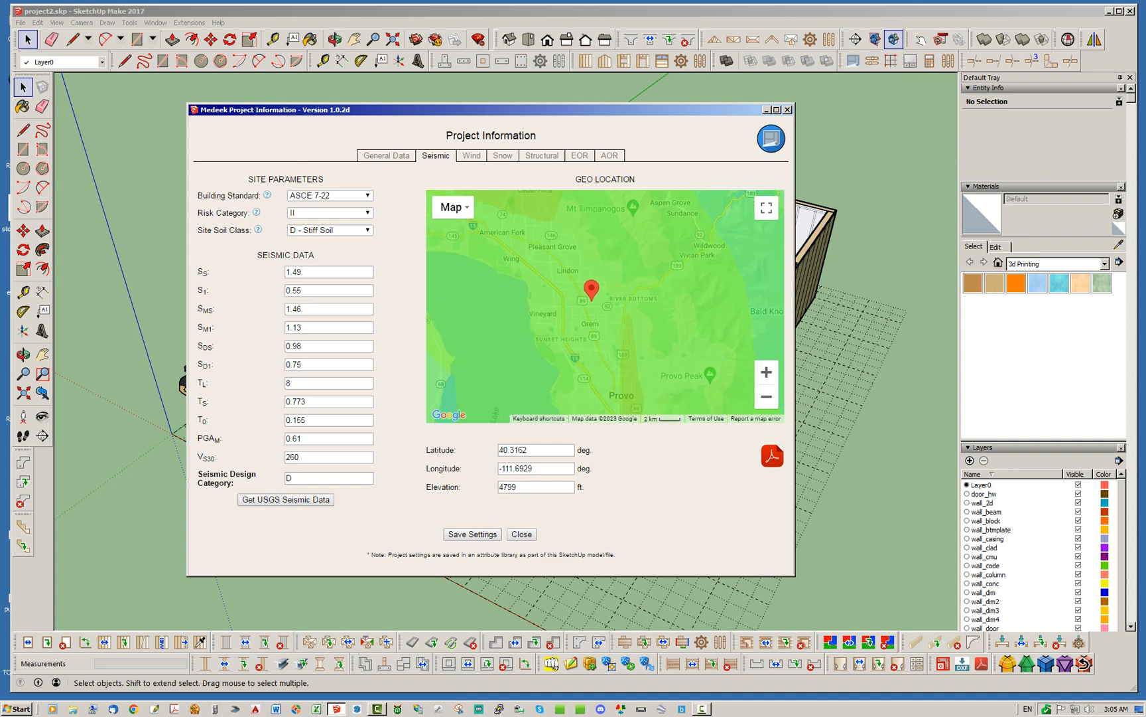
scroll(562, 318, down, 5)
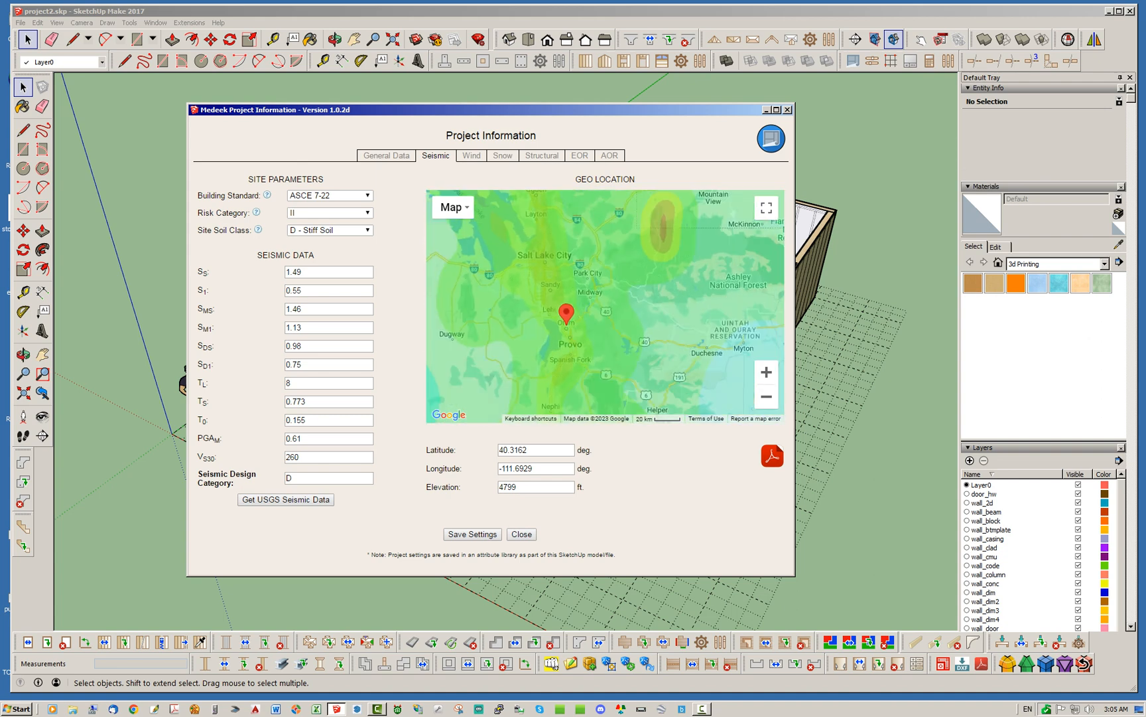
scroll(562, 319, down, 4)
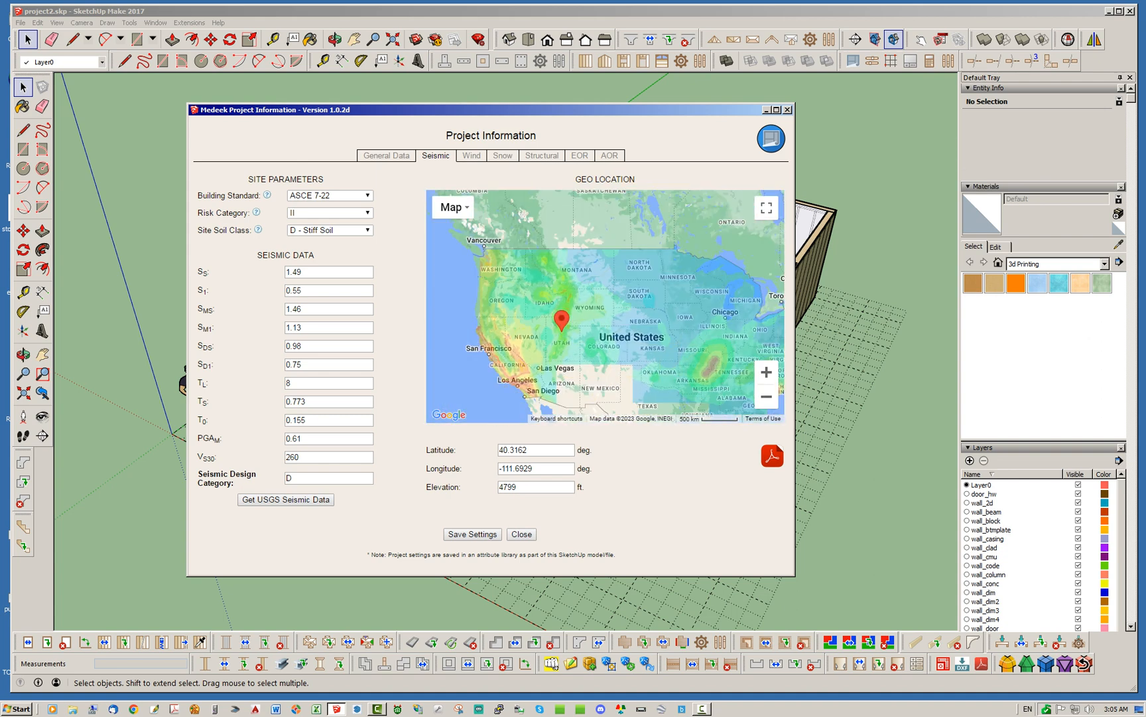
mouse_move(562, 330)
mouse_down()
mouse_move(455, 297)
mouse_move(558, 299)
mouse_move(521, 297)
mouse_up()
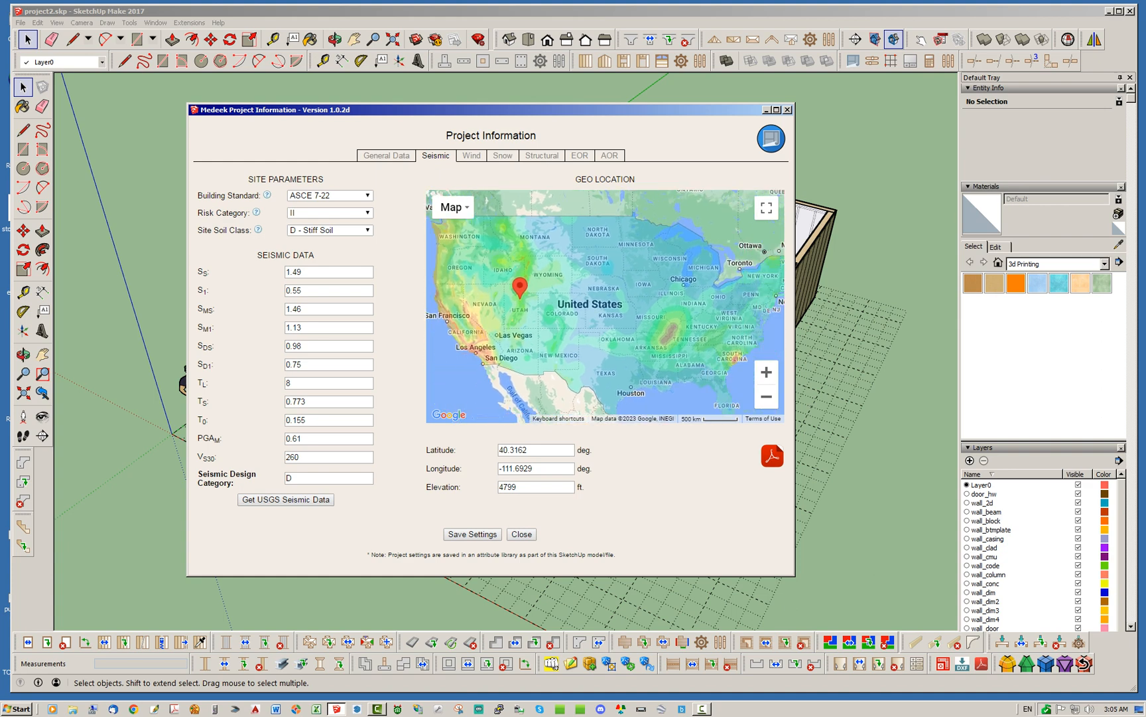
drag(601, 272, 603, 305)
scroll(603, 305, down, 1)
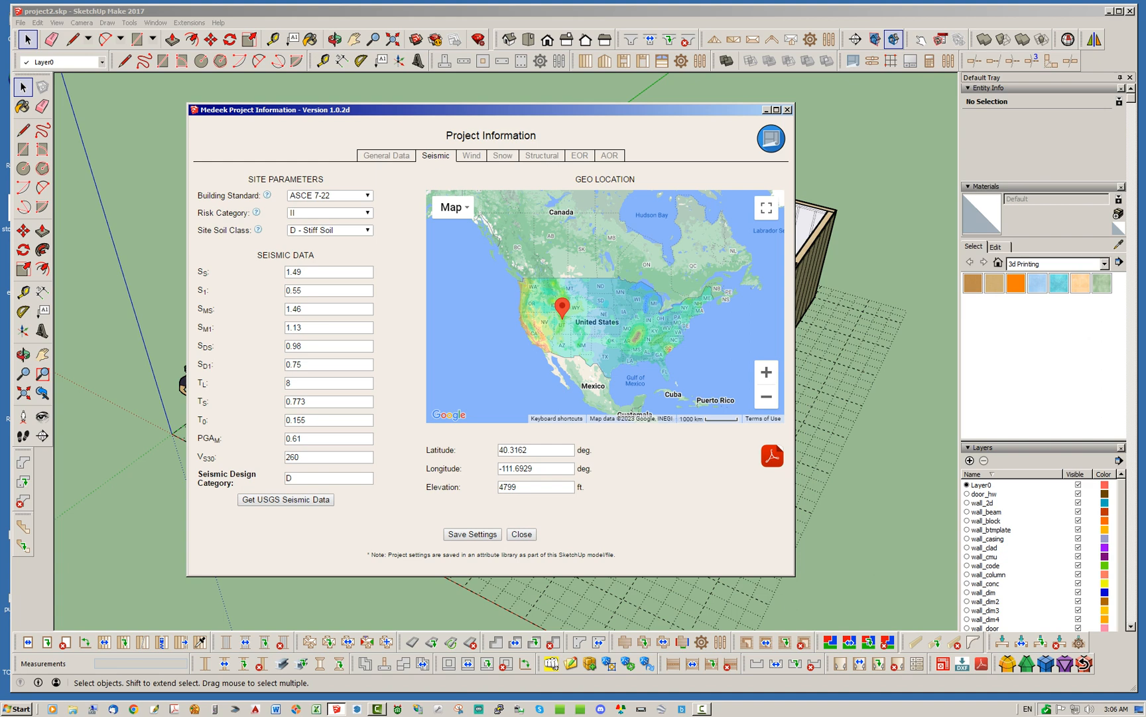
scroll(564, 323, up, 2)
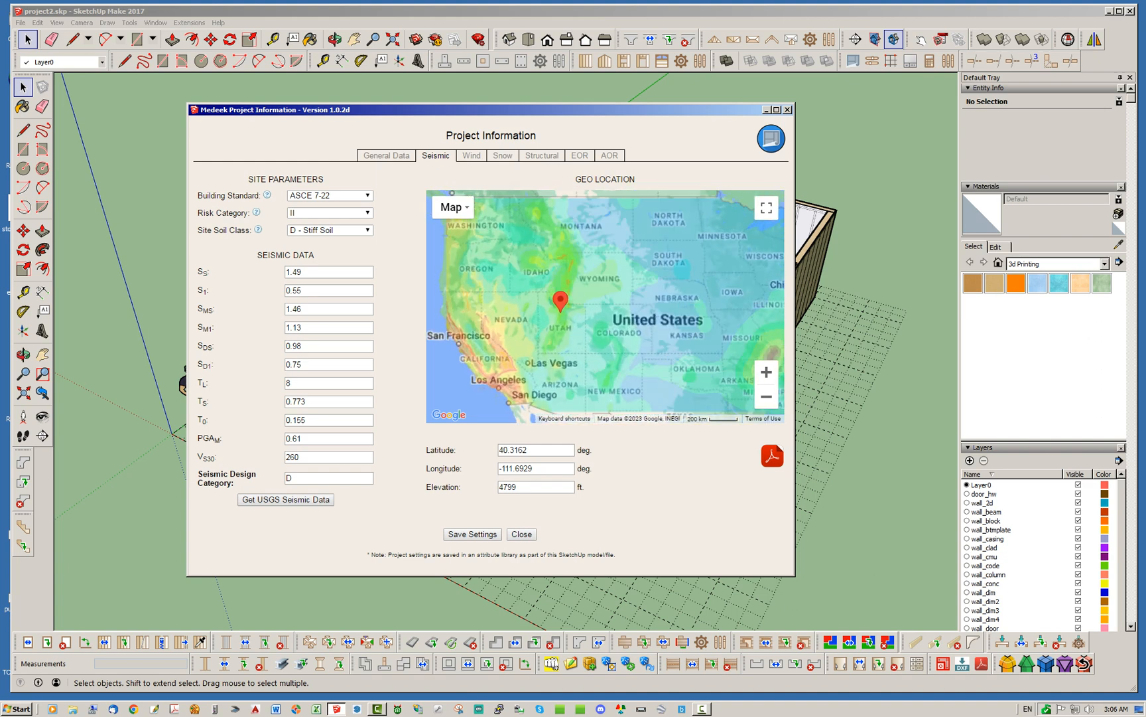
scroll(541, 319, up, 1)
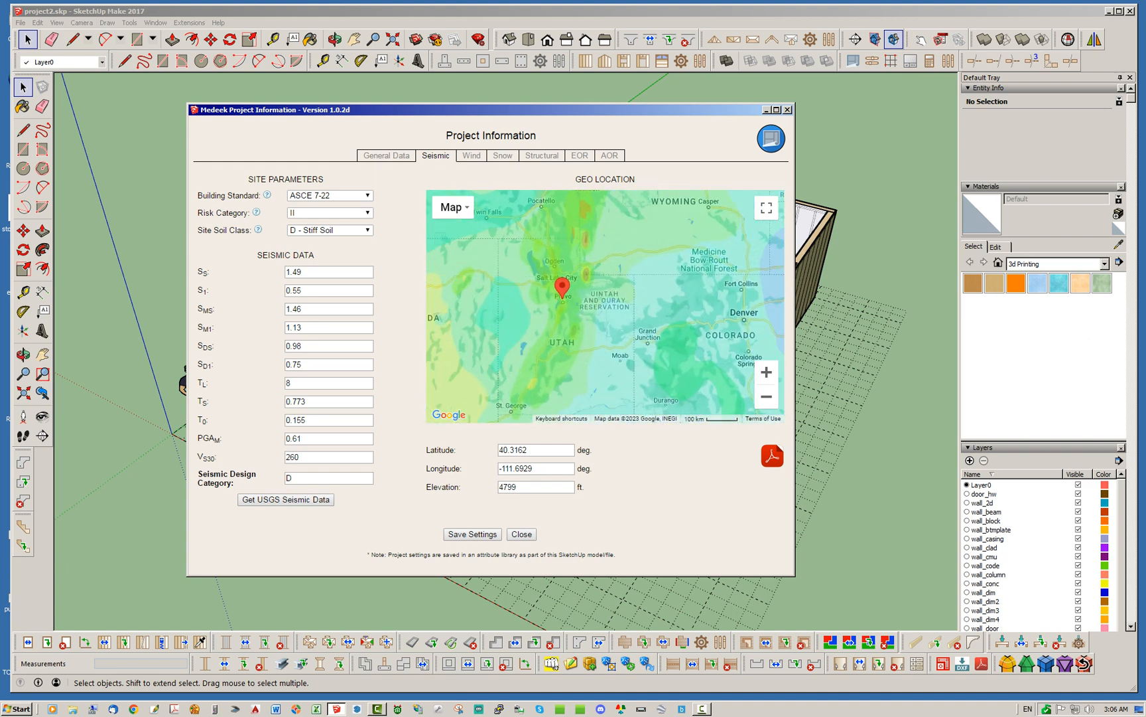
scroll(591, 299, up, 1)
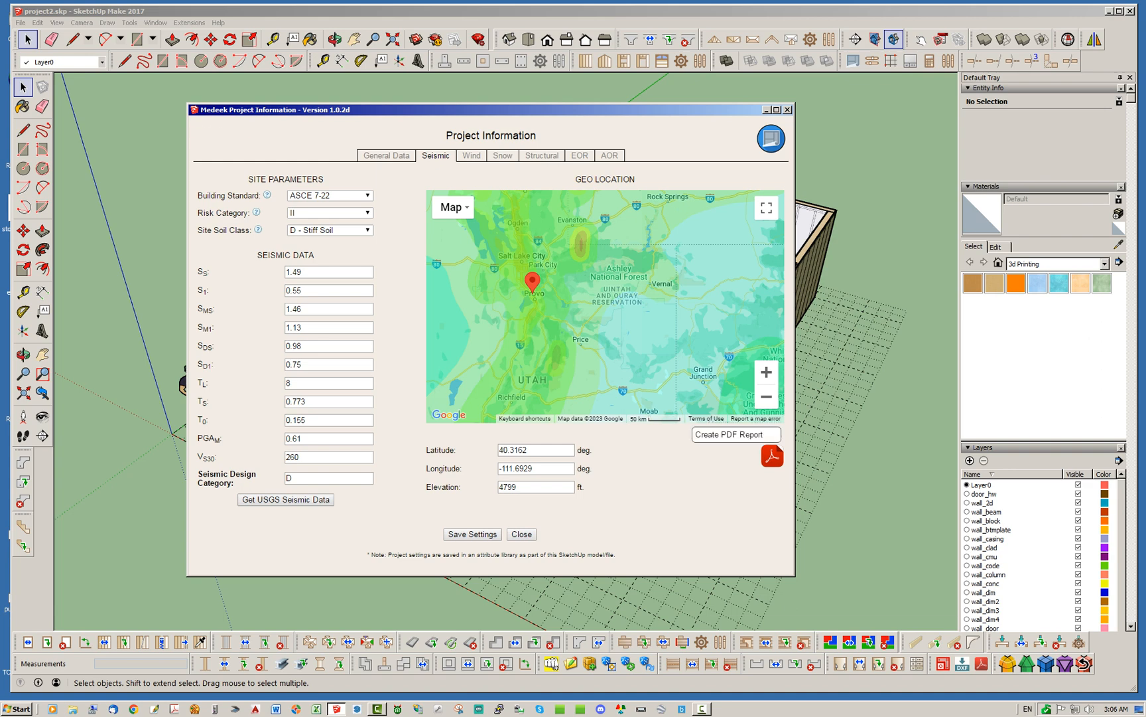
Open the seismic PDF report setup and review its job, client, site, location and engineer information
click(772, 456)
drag(796, 83, 524, 86)
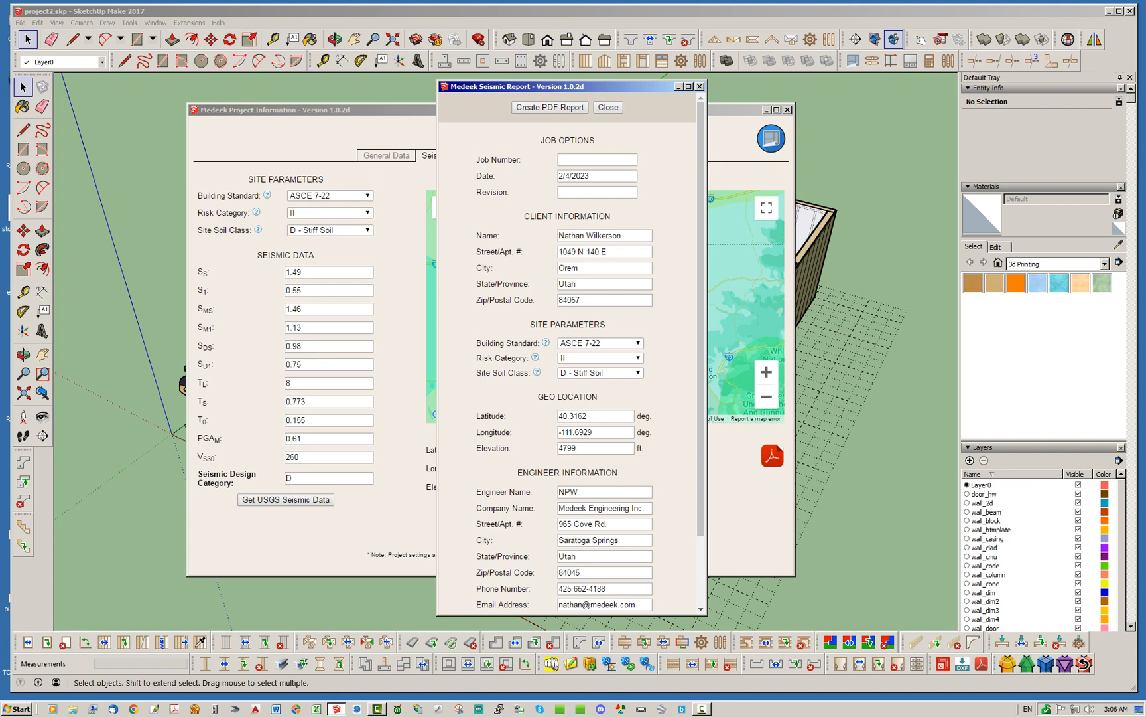
scroll(571, 359, down, 3)
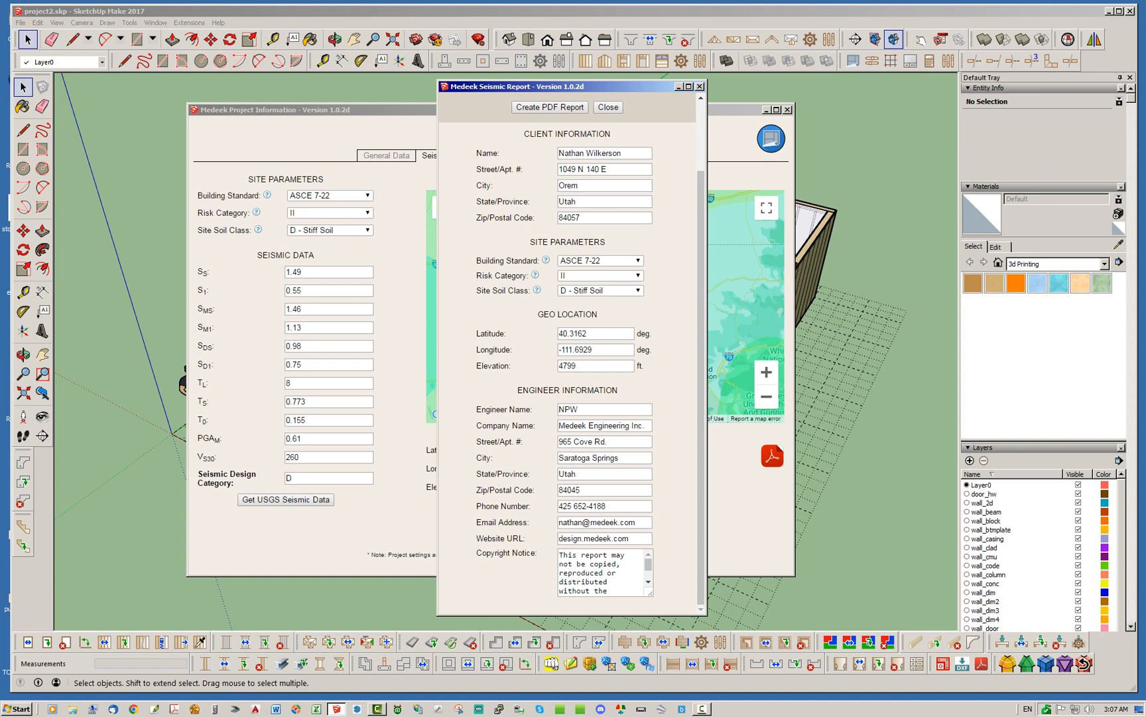
mouse_move(702, 385)
mouse_down()
mouse_move(701, 372)
mouse_move(701, 385)
mouse_up()
drag(504, 86, 837, 75)
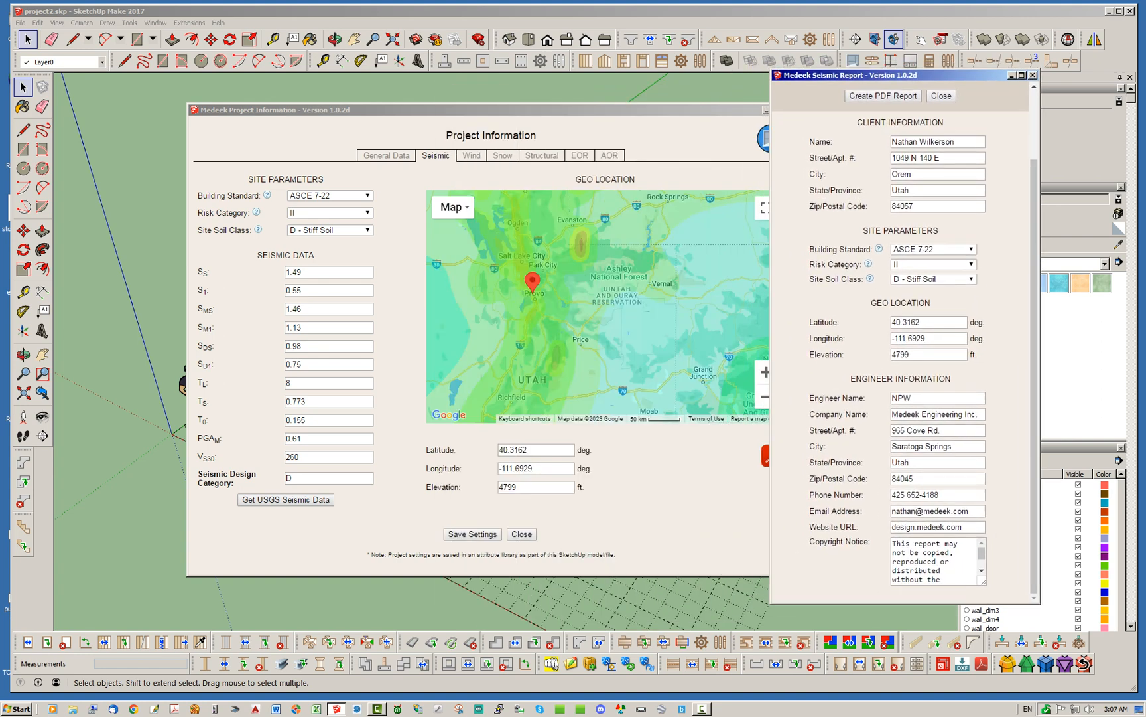
drag(856, 75, 487, 89)
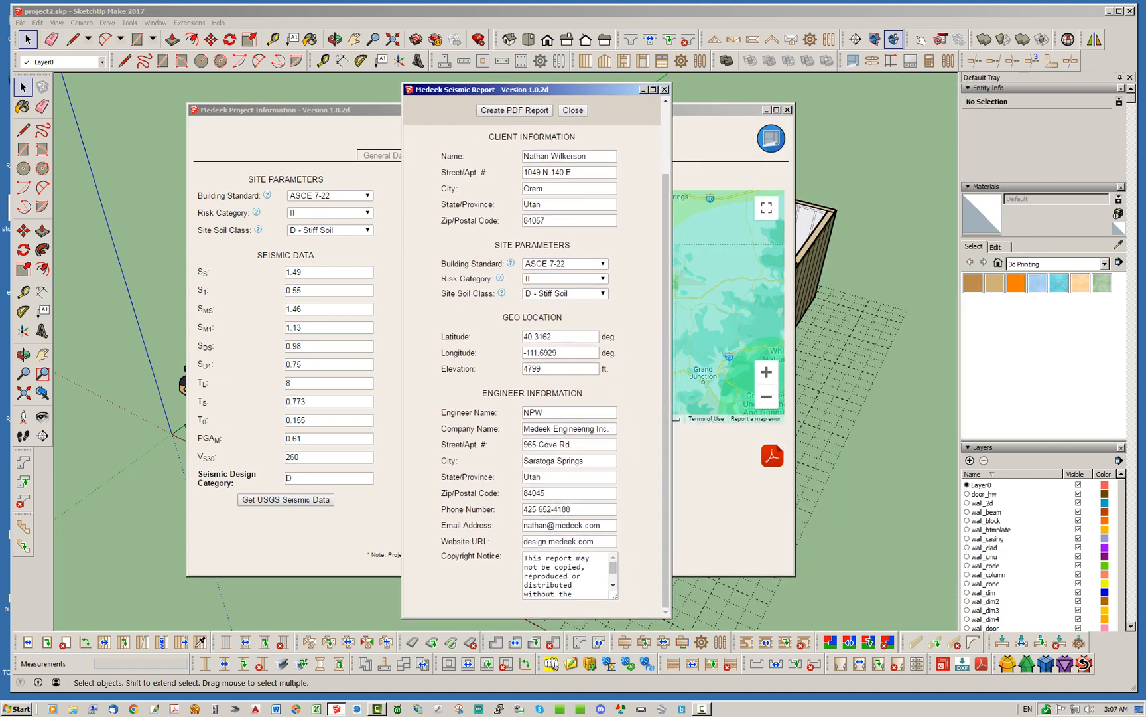
scroll(530, 358, up, 2)
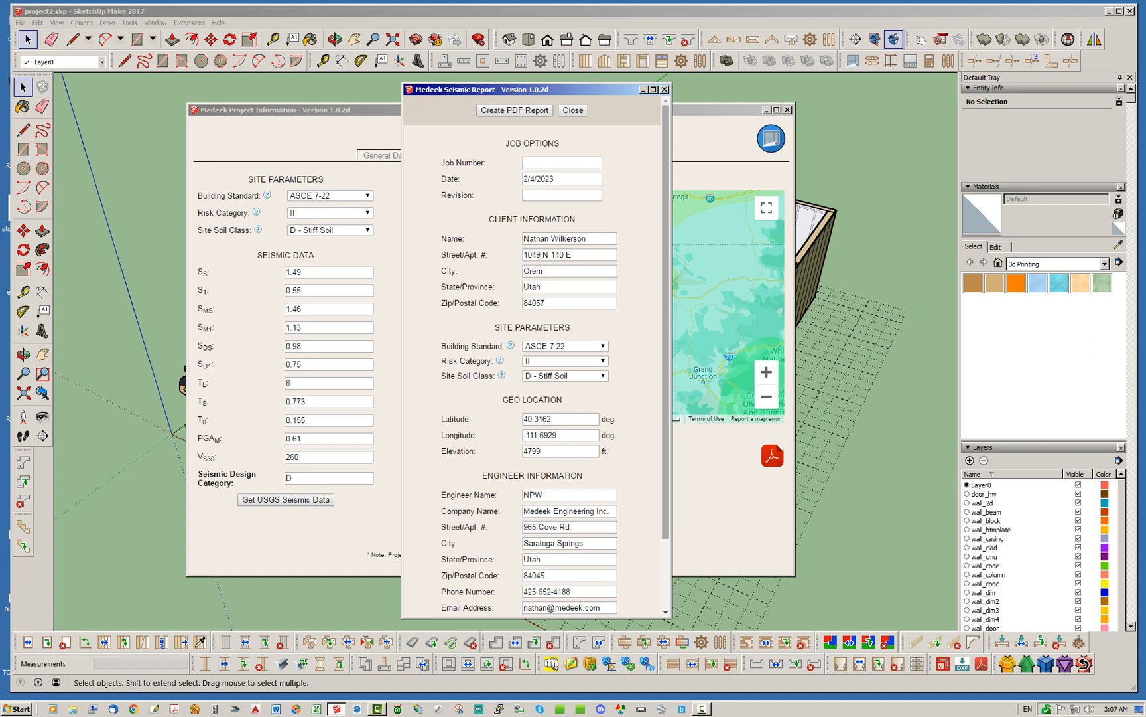
scroll(531, 358, down, 2)
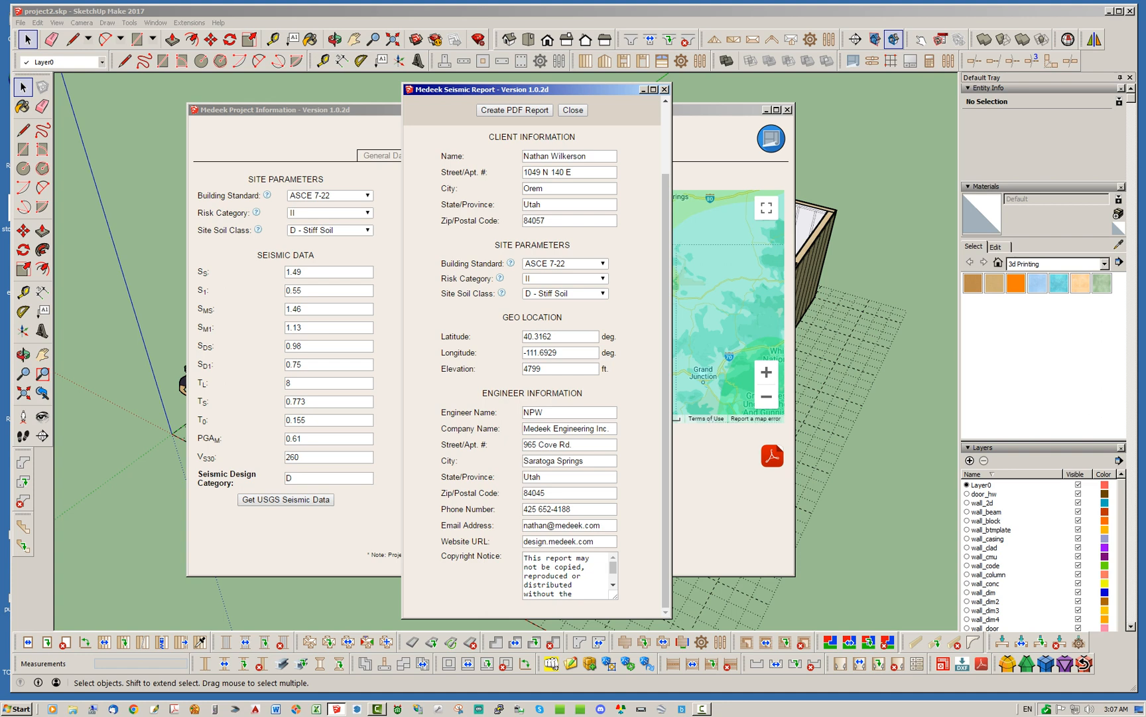
scroll(531, 359, up, 2)
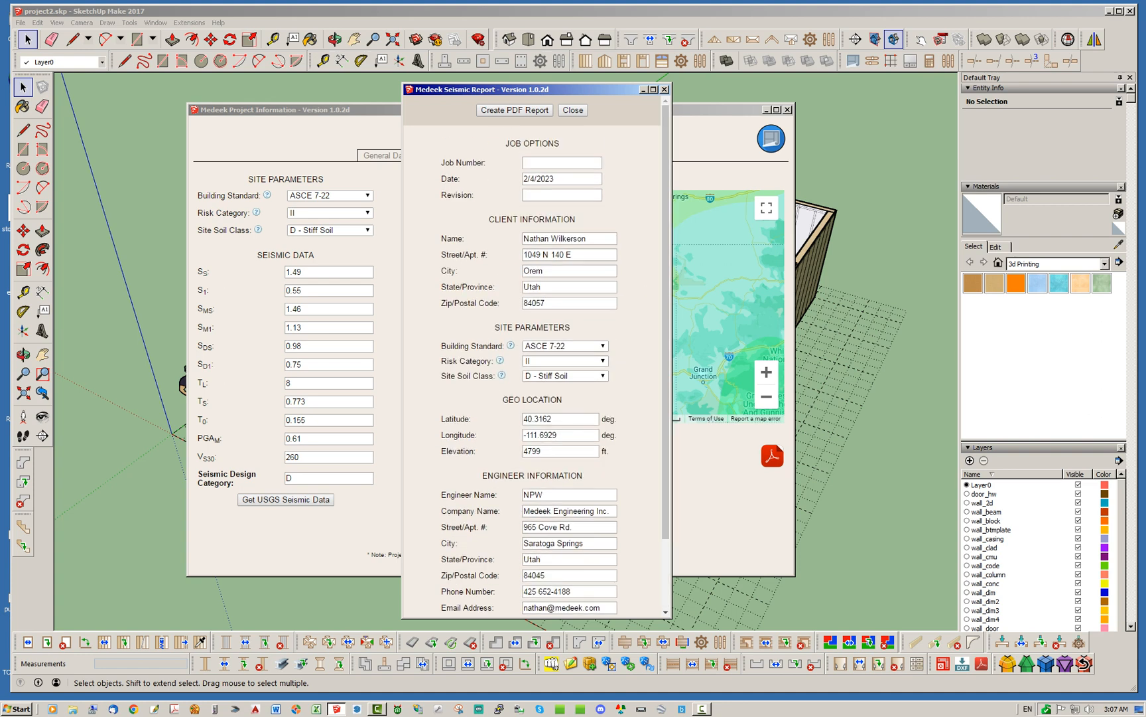
Set the seismic report's job number to 5-2023 and revision to A.1, and create the PDF report
click(562, 163)
text(5-2023)
click(561, 195)
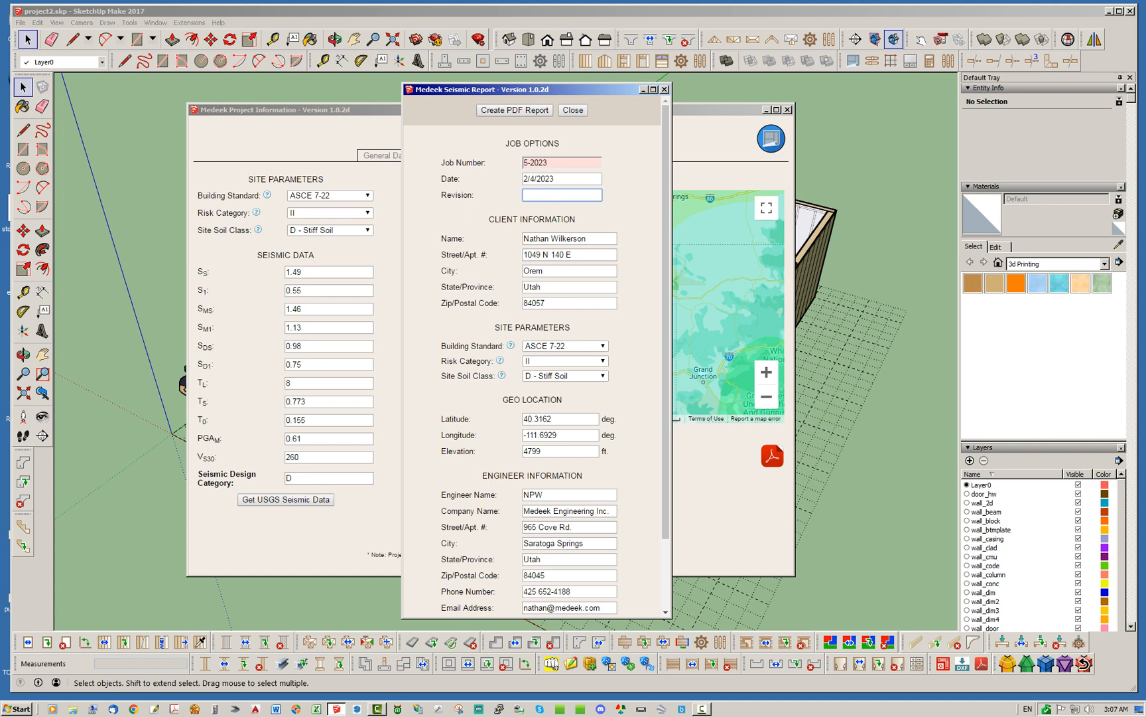
text(A.1)
key(Return)
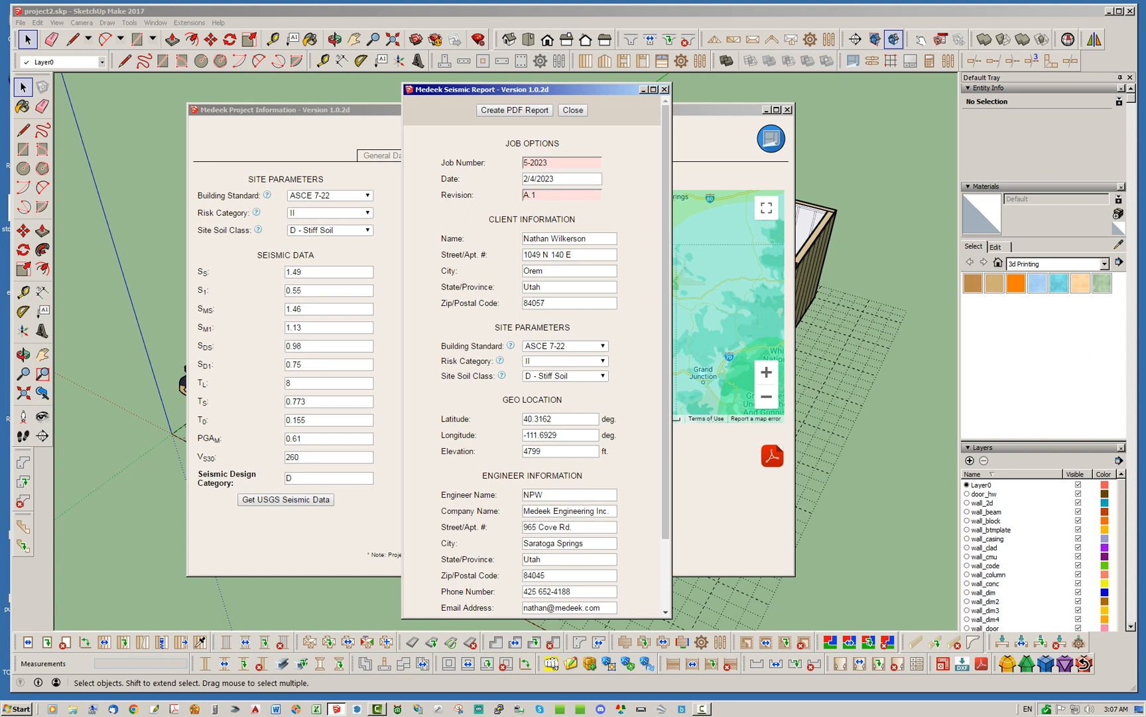
mouse_move(665, 266)
mouse_down()
mouse_move(665, 334)
mouse_move(666, 265)
mouse_up()
click(514, 110)
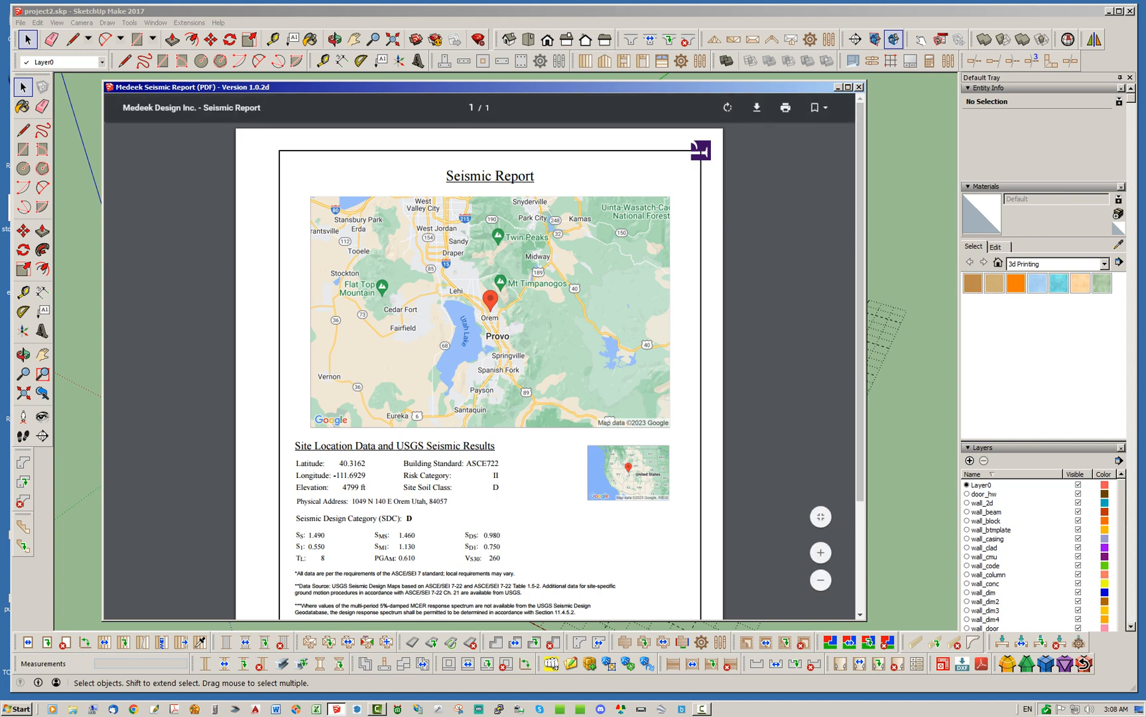
Review the seismic report's location map, site data, USGS results, notes and title block
scroll(479, 358, down, 3)
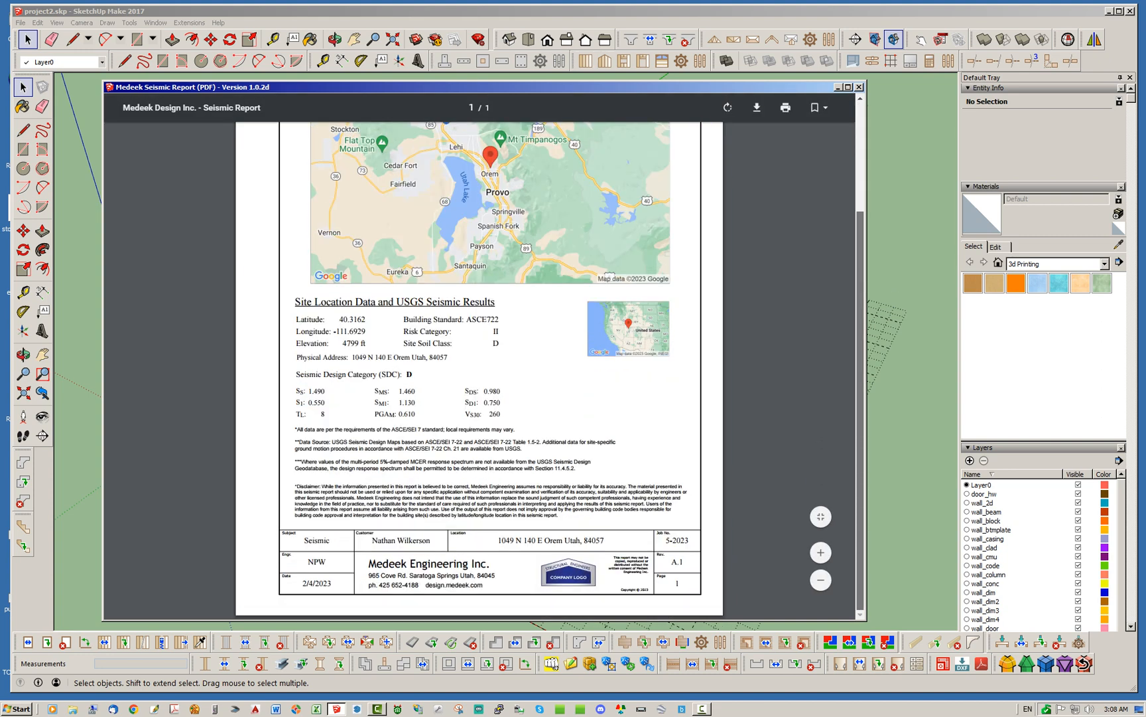
scroll(479, 358, up, 3)
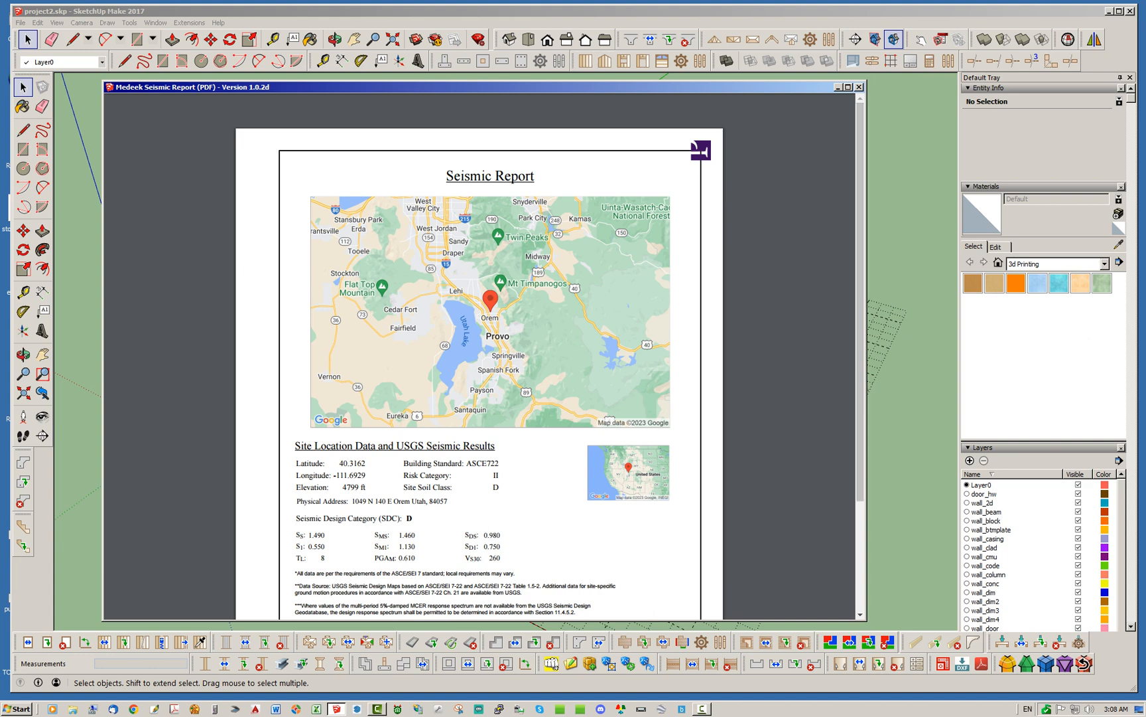
scroll(479, 358, down, 3)
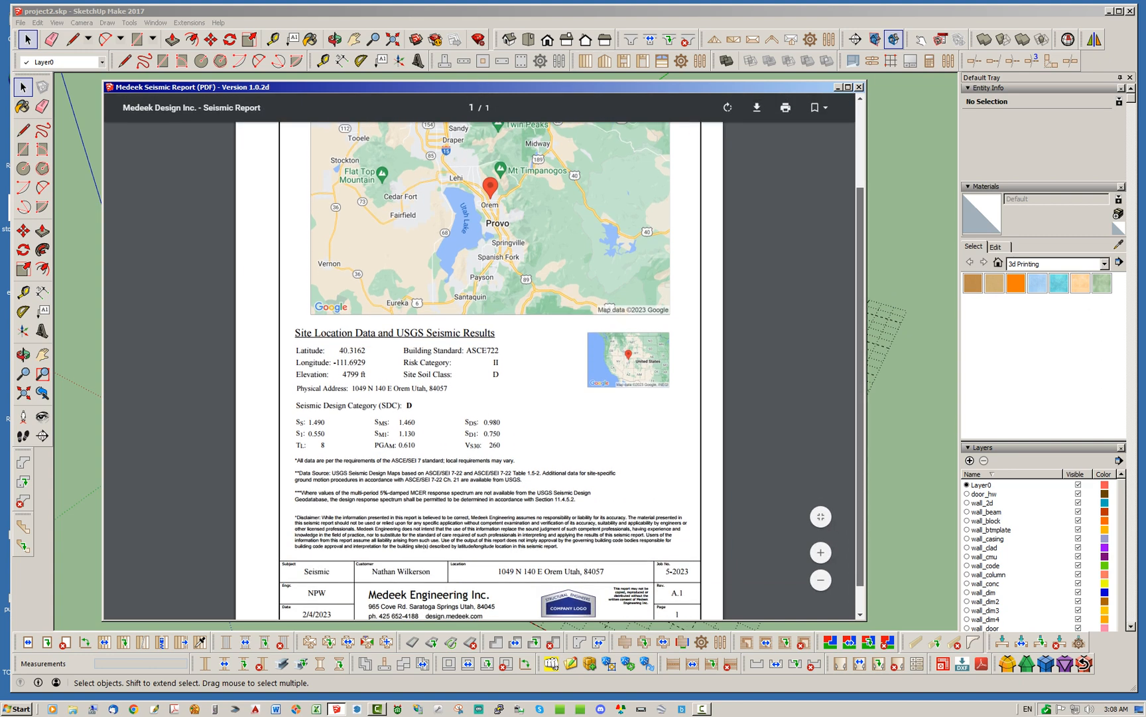
drag(861, 358, 861, 382)
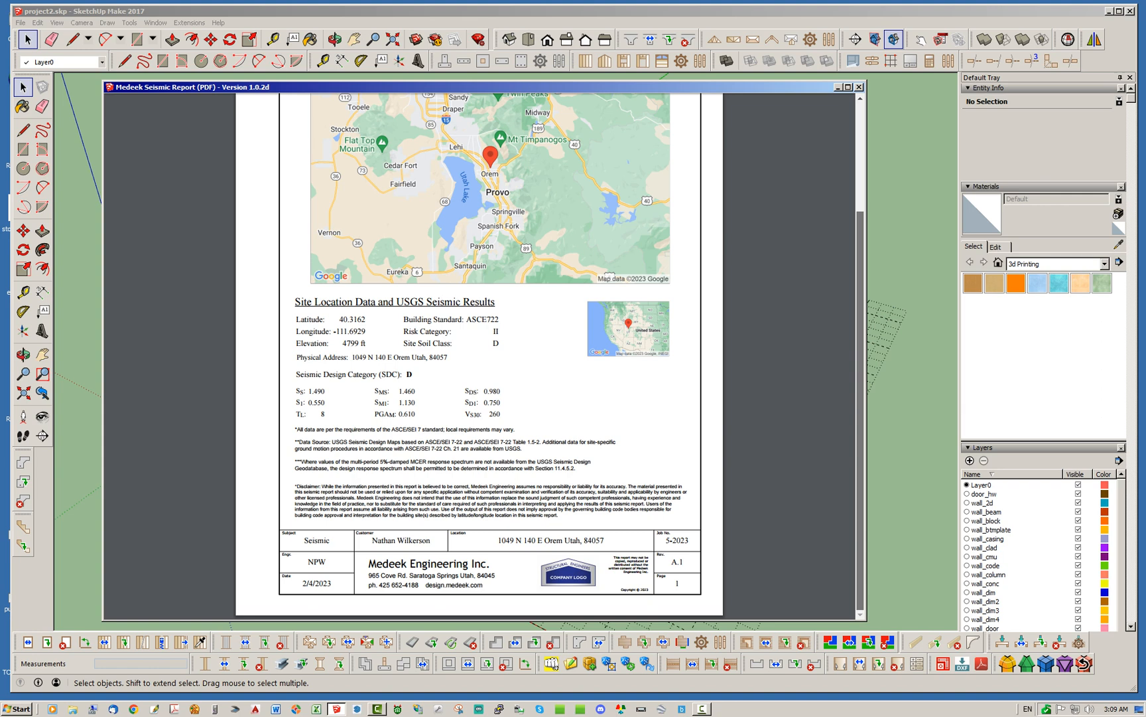
scroll(479, 352, up, 3)
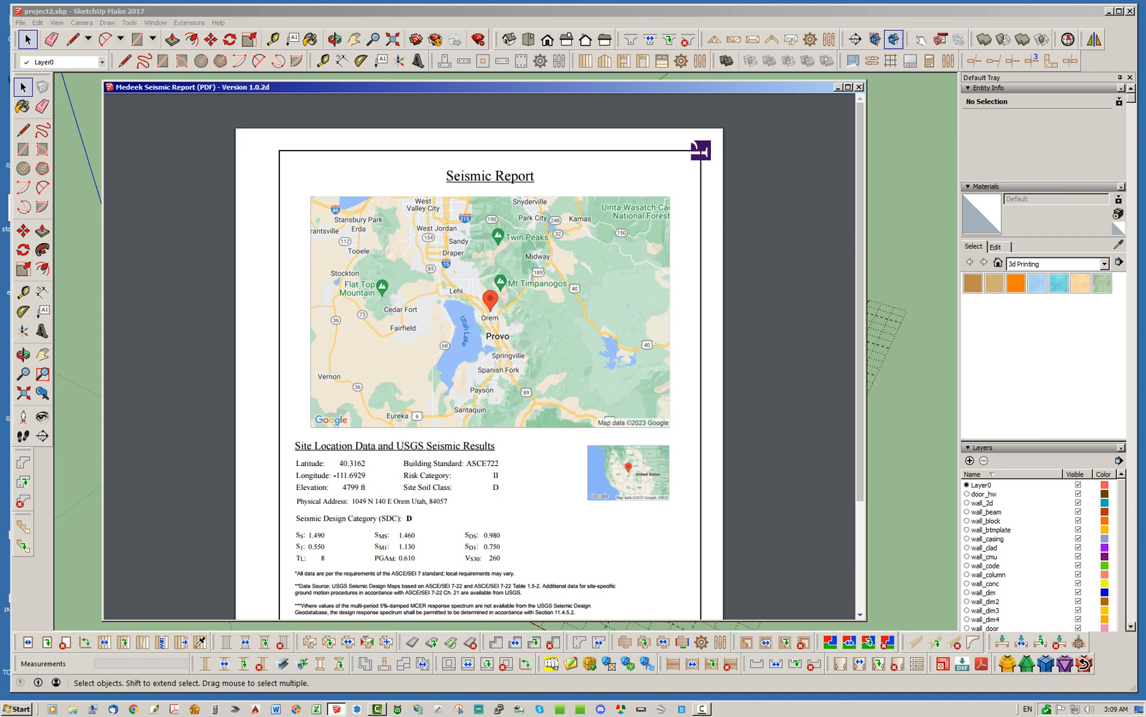
scroll(479, 352, down, 3)
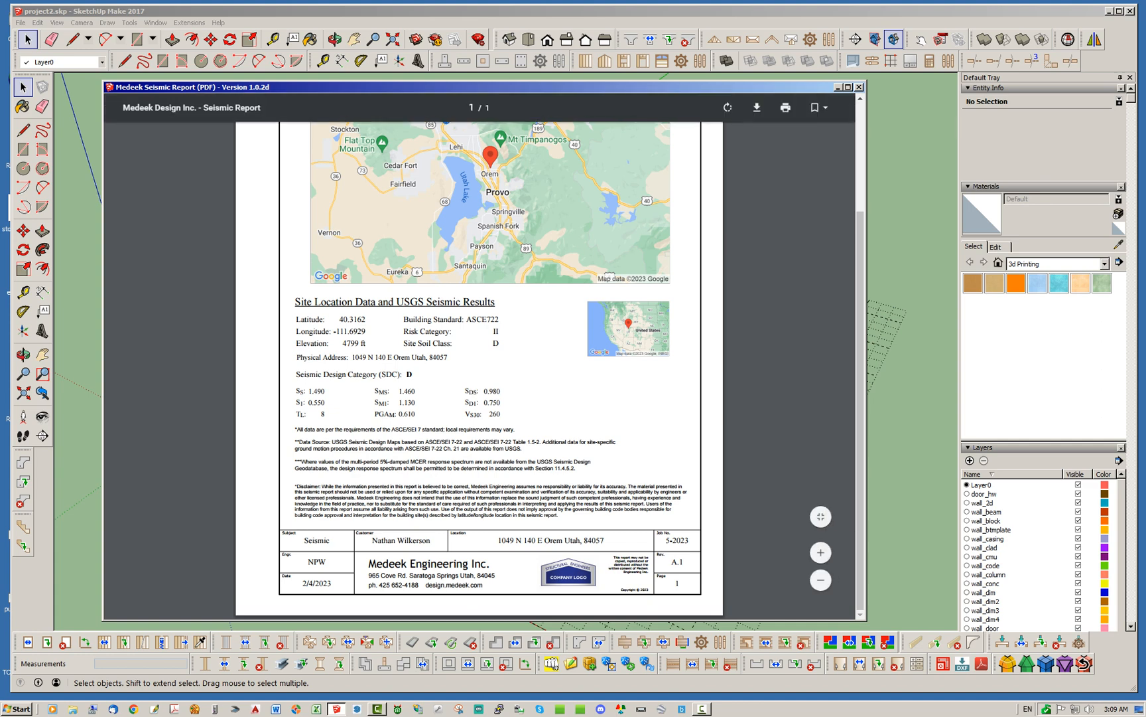
scroll(550, 371, up, 1)
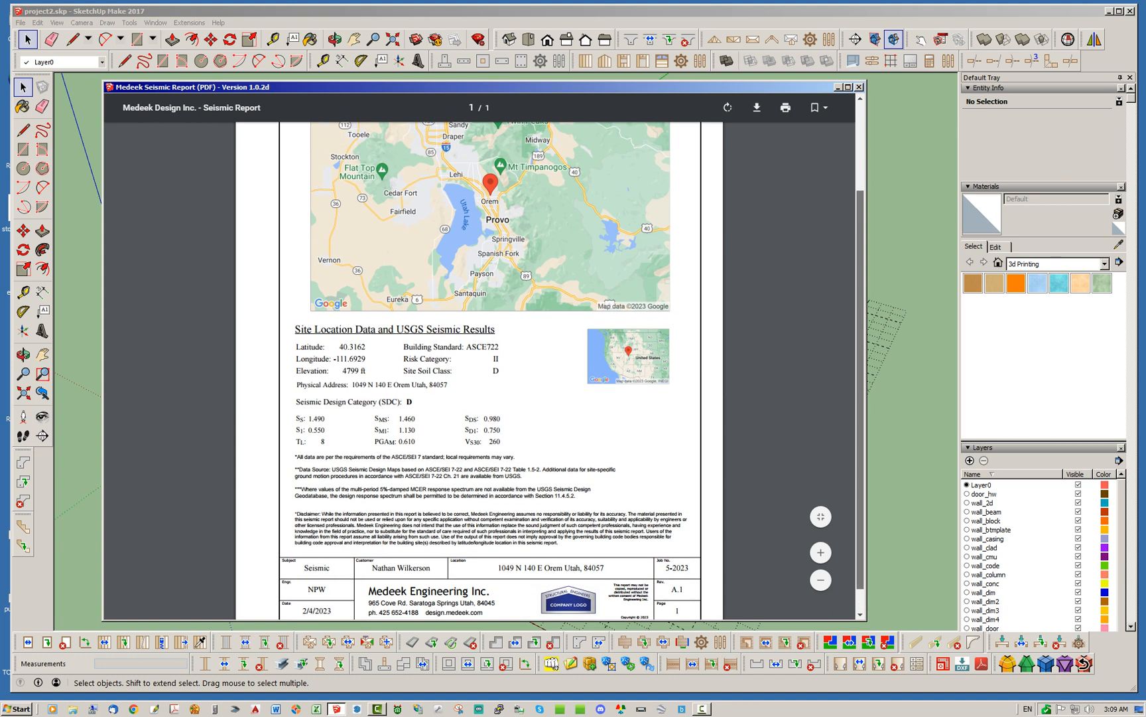
scroll(550, 371, up, 3)
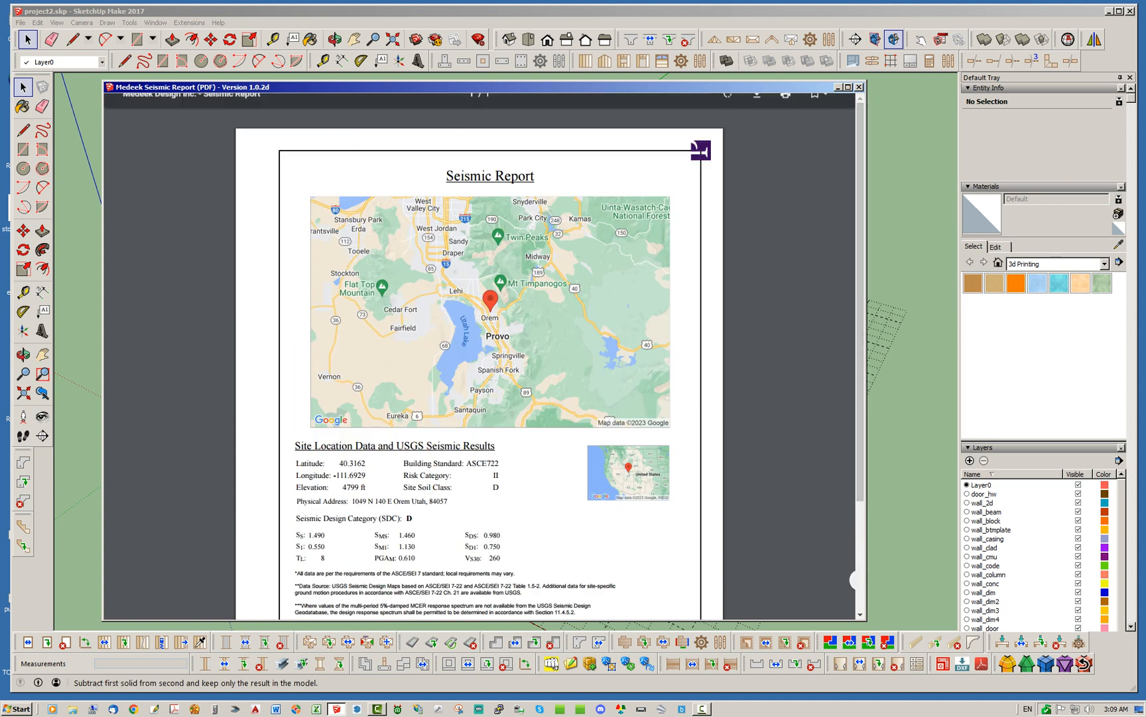
Save the seismic report as a PDF on the Desktop under the suggested file name and close the report
click(756, 108)
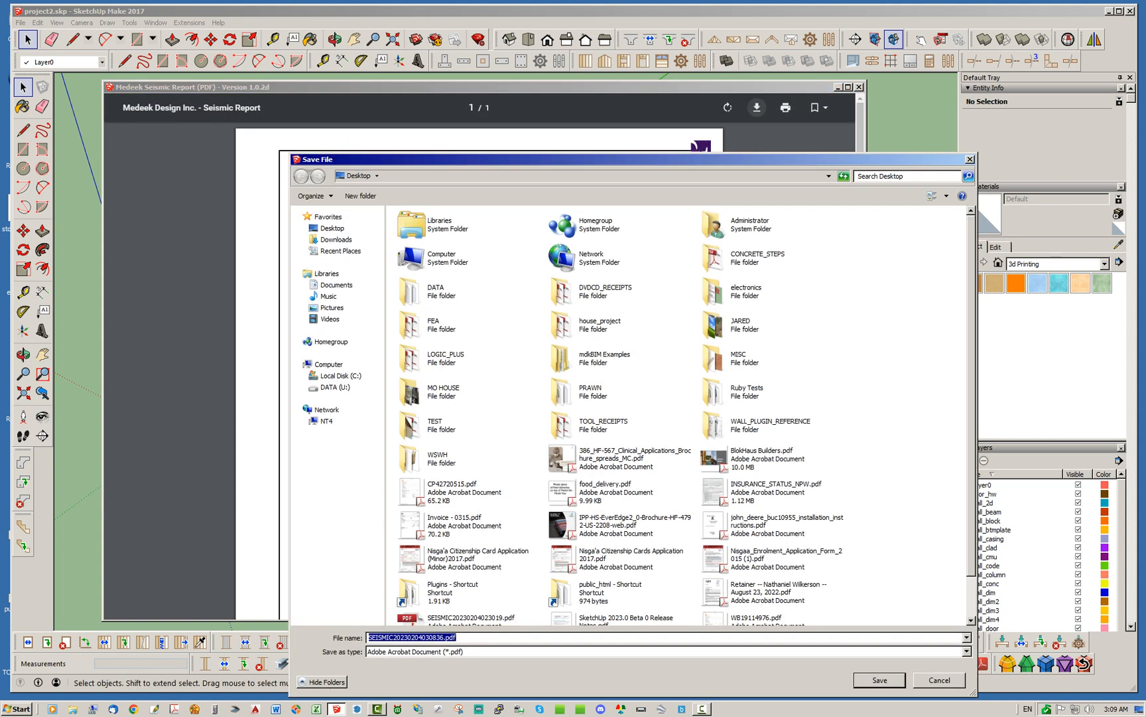
key(Return)
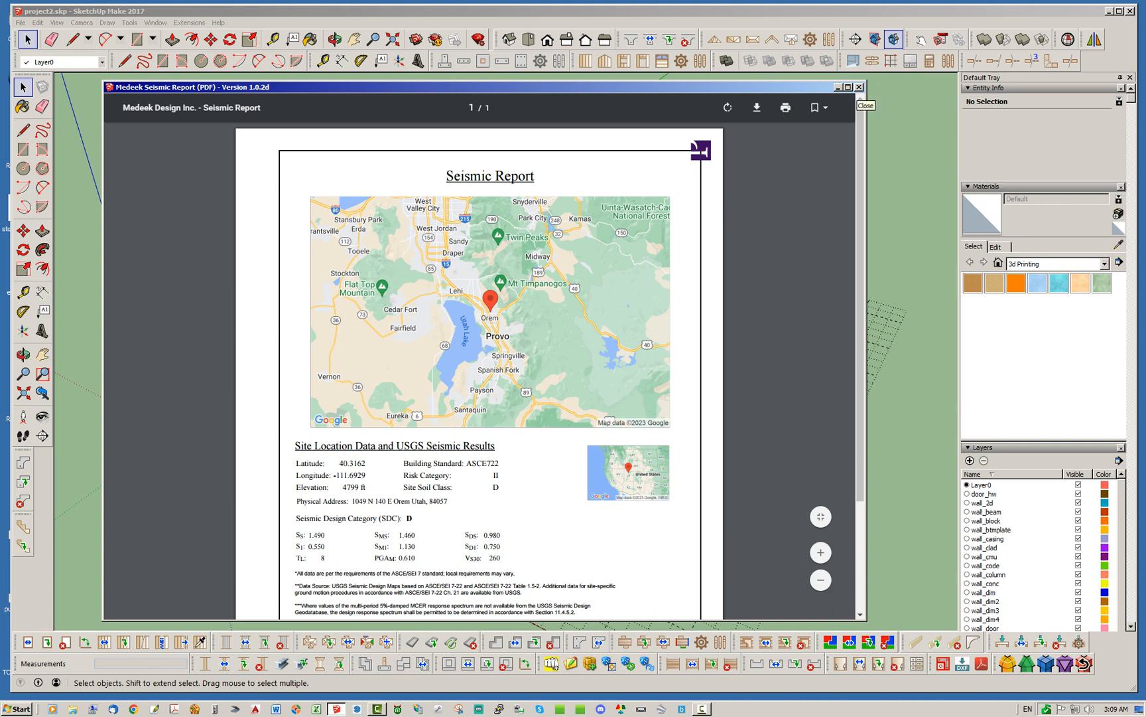
click(859, 87)
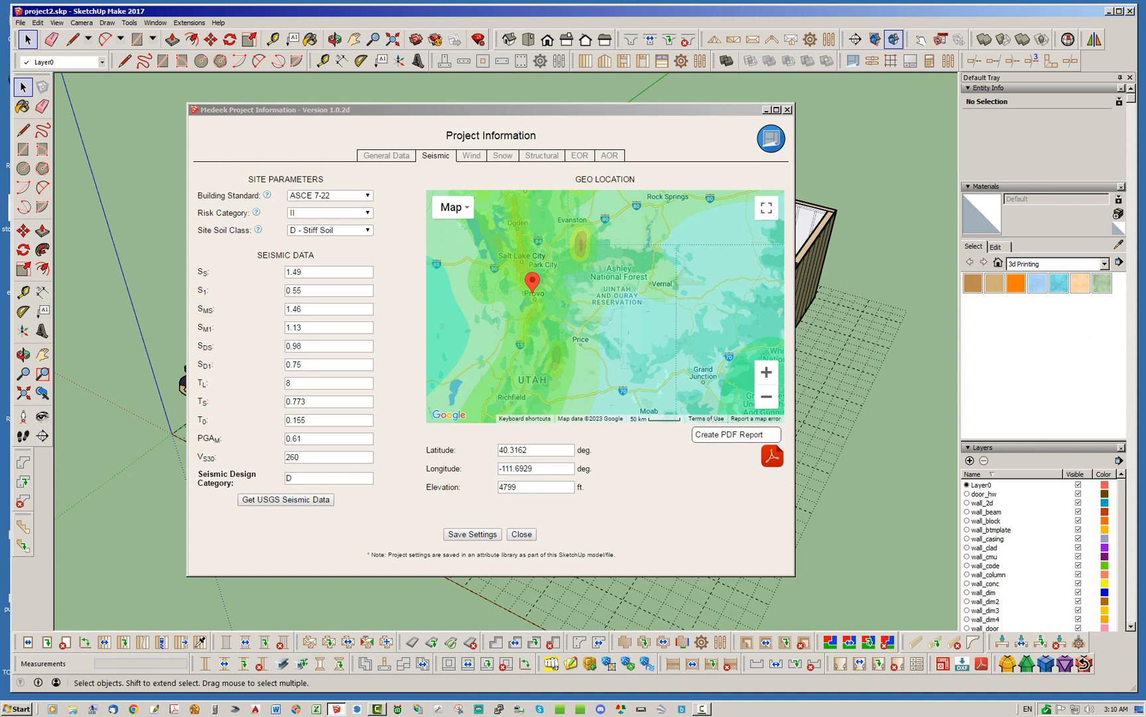
Examine the seismic hazard map's coverage across North America, the North Atlantic and Europe
mouse_move(491, 109)
mouse_down()
mouse_move(503, 109)
mouse_move(472, 109)
mouse_up()
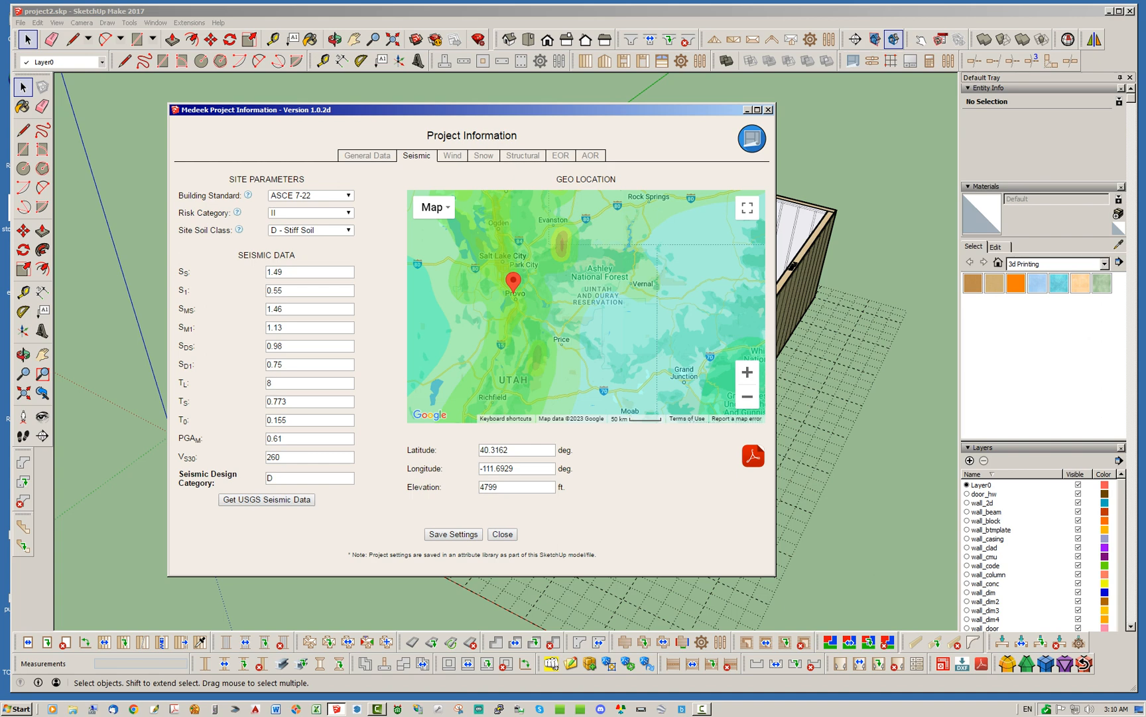
scroll(622, 321, down, 4)
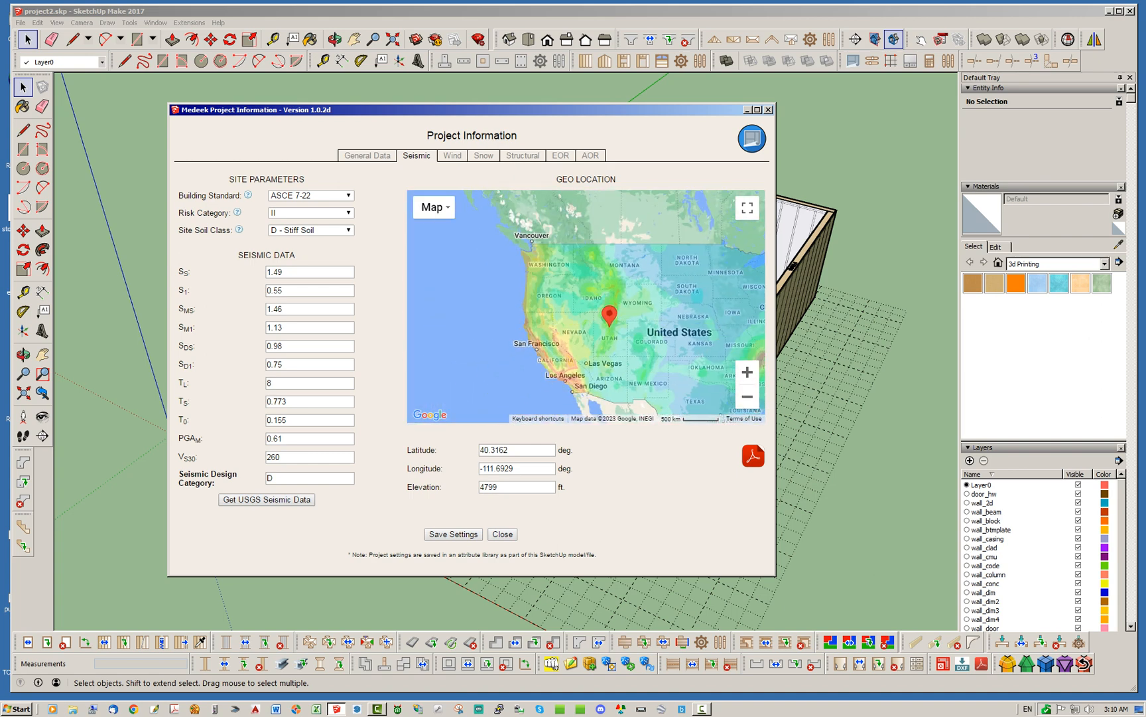
drag(623, 312, 560, 330)
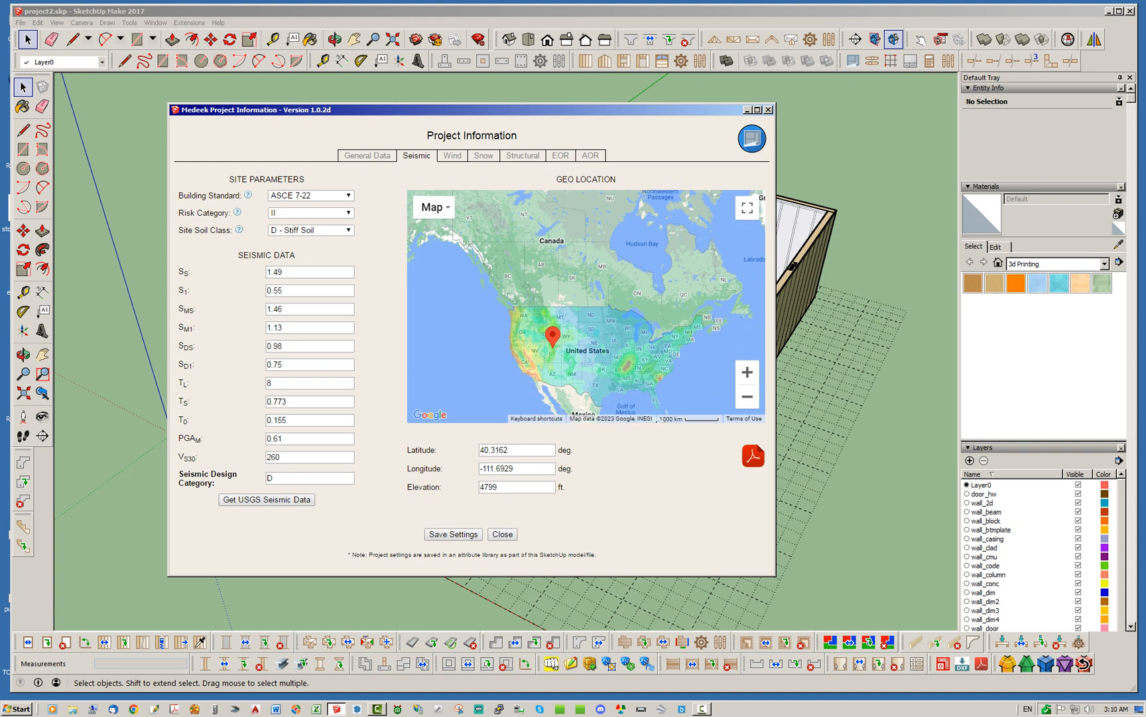
drag(701, 317, 453, 315)
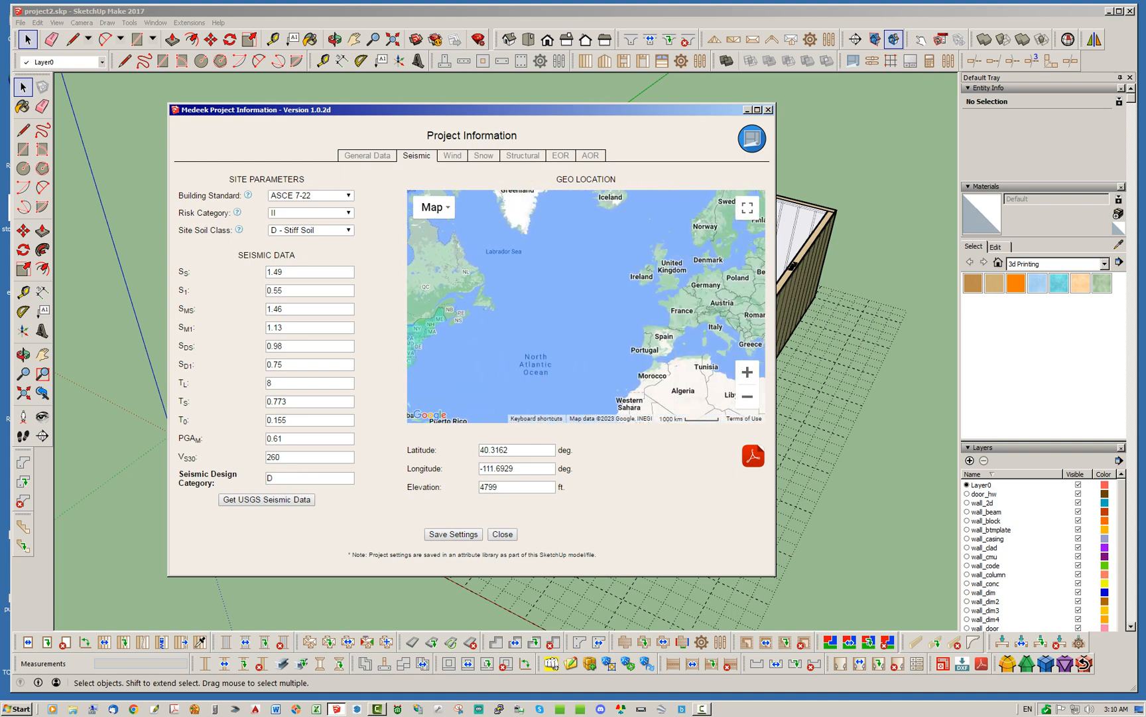
drag(617, 315, 553, 331)
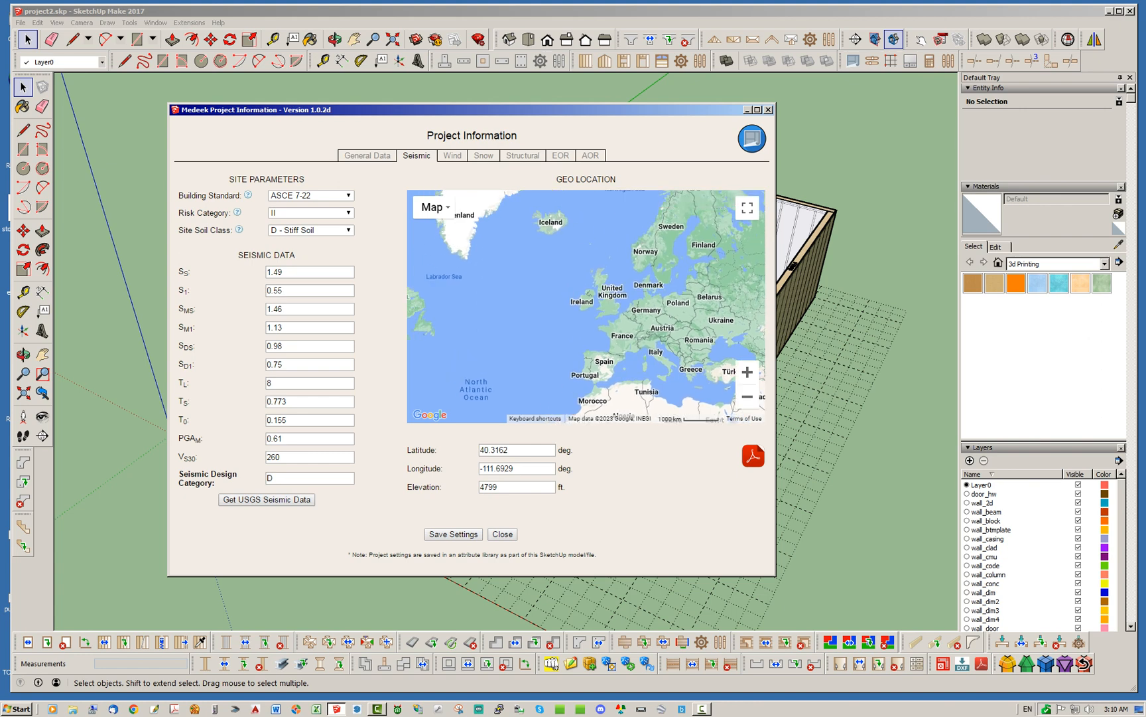
drag(551, 312, 672, 297)
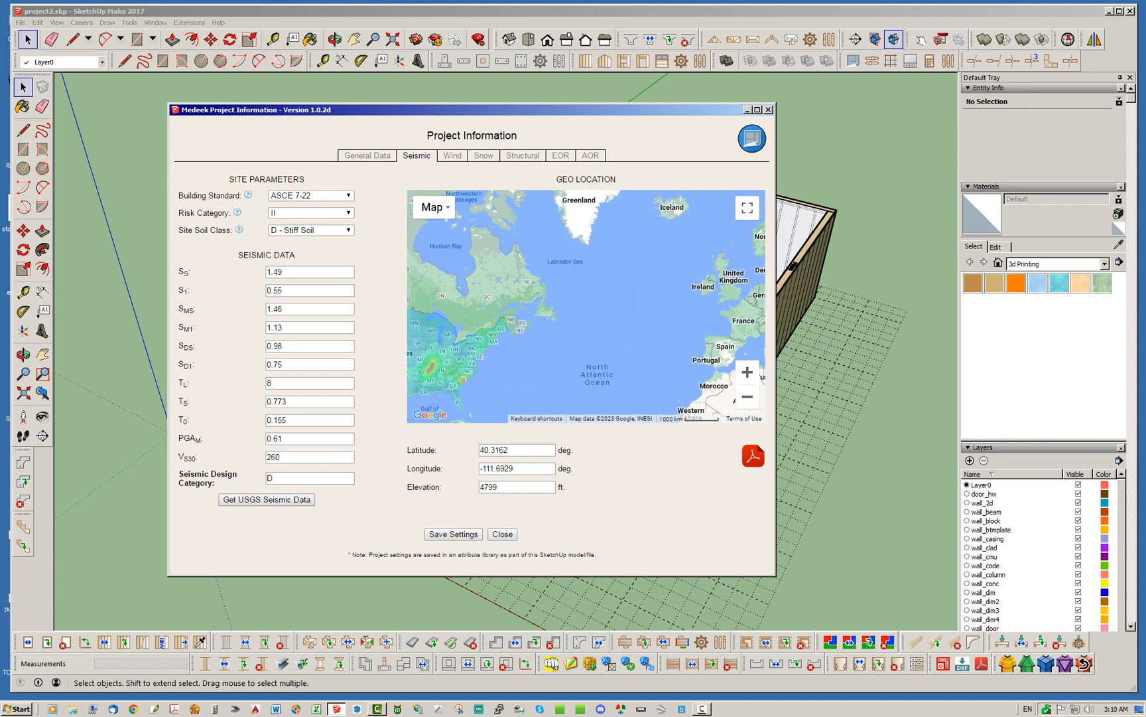
drag(547, 307, 661, 322)
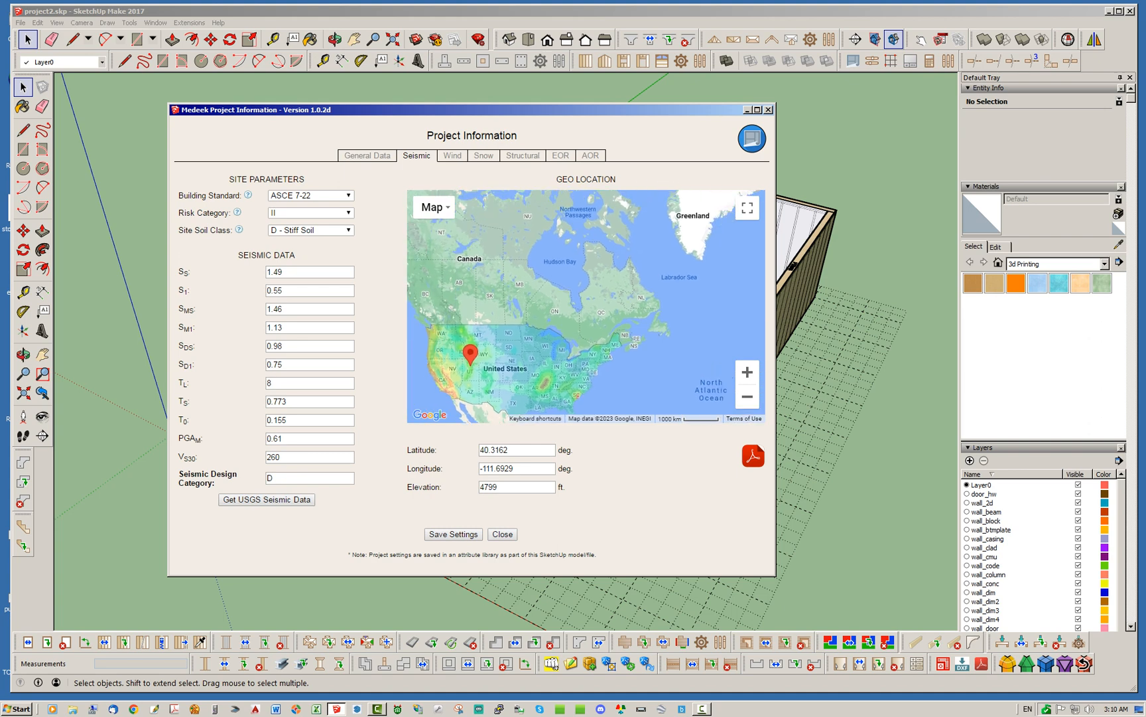